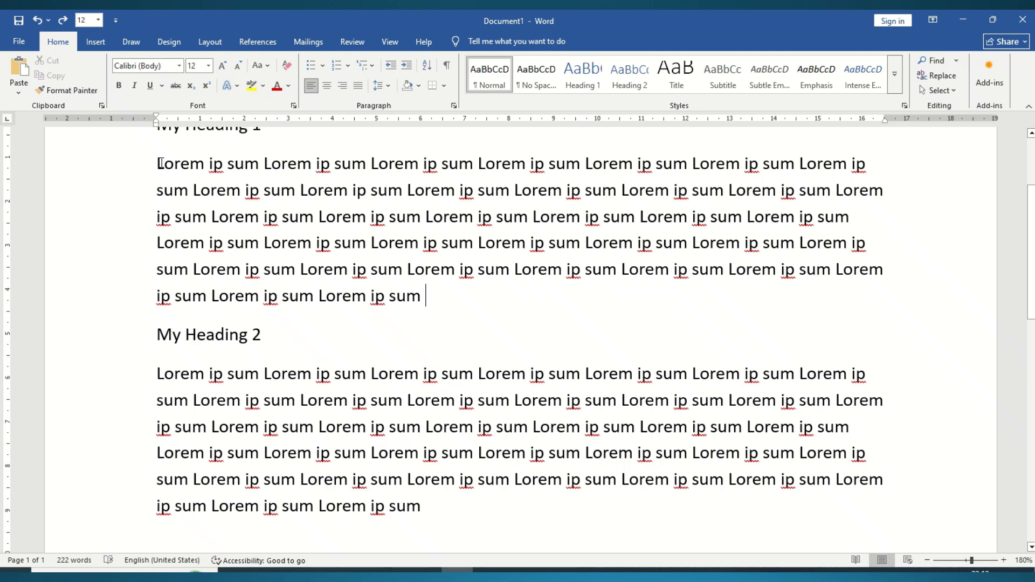
Justify the body paragraphs beneath My Heading 1 and My Heading 2 with direct paragraph alignment
{"action": "left_click", "coordinate": [423, 380]}
{"action": "scroll", "coordinate": [954, 308], "scroll_direction": "up", "scroll_amount": 3}
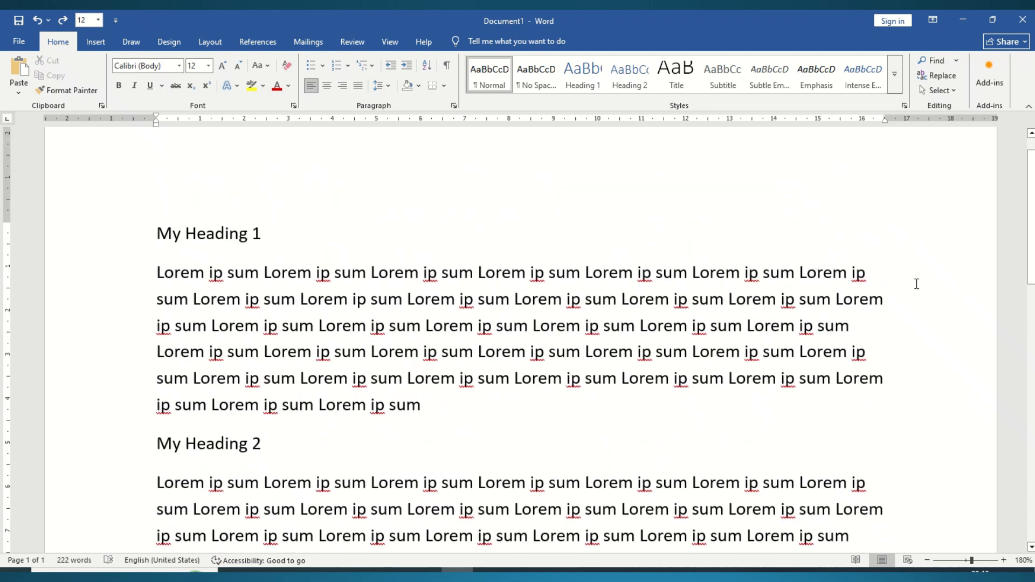
{"action": "scroll", "coordinate": [862, 296], "scroll_direction": "down", "scroll_amount": 3}
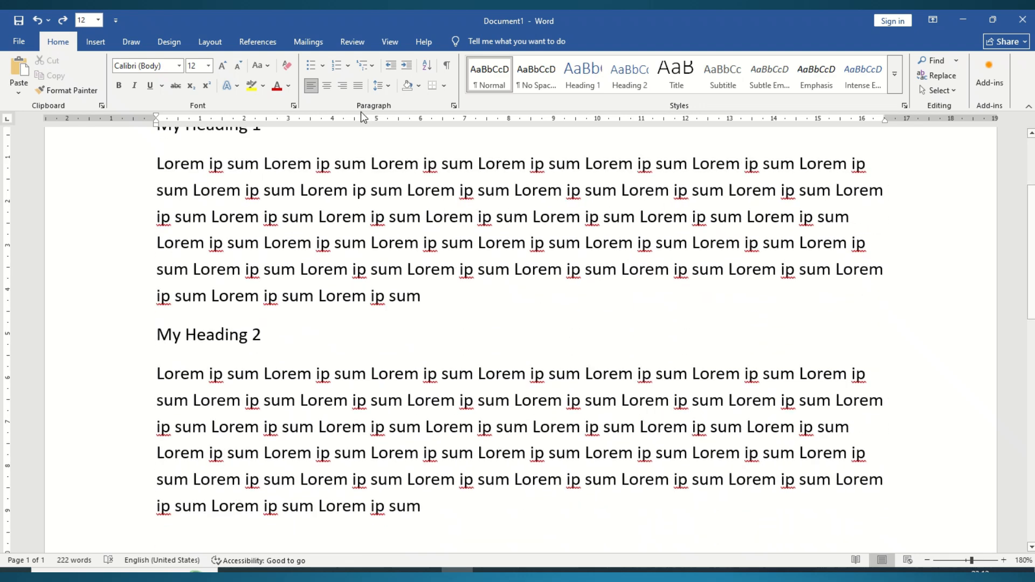
{"action": "left_click", "coordinate": [358, 89]}
{"action": "left_click", "coordinate": [444, 428]}
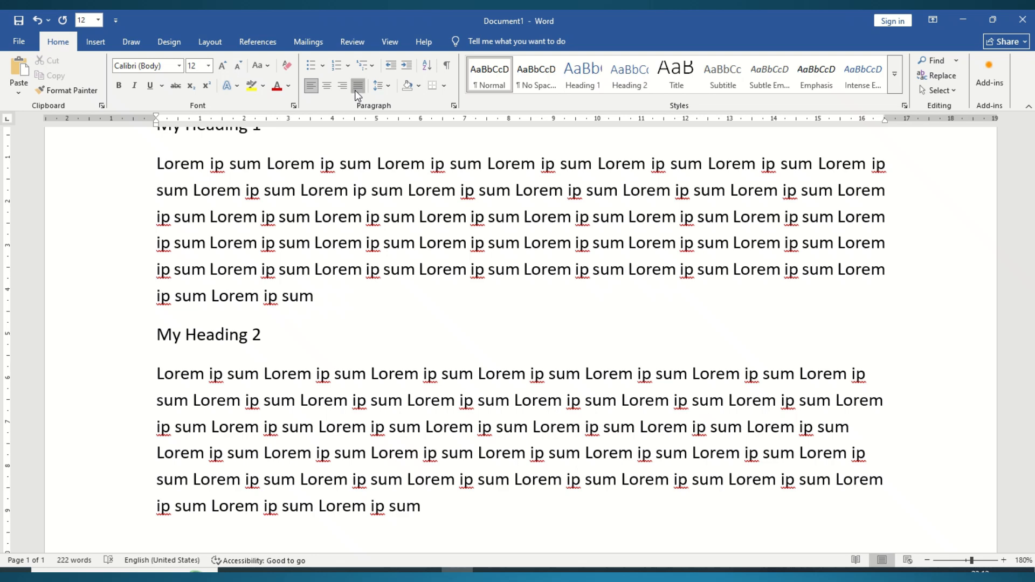
{"action": "left_click", "coordinate": [355, 89]}
{"action": "left_click", "coordinate": [401, 291]}
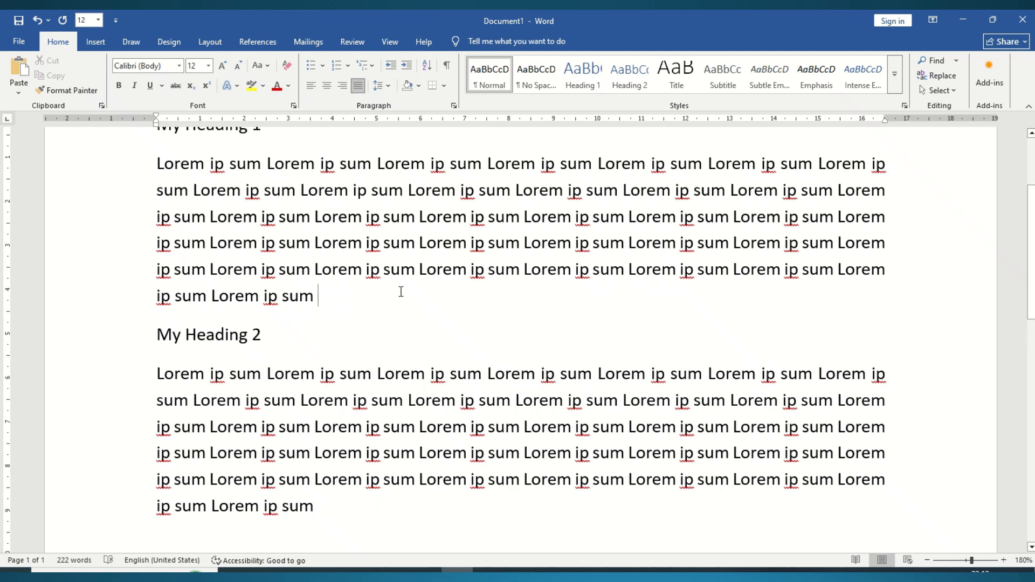
Undo the justification of both body paragraphs
{"action": "key", "text": "ctrl+z"}
{"action": "key", "text": "ctrl+z"}
{"action": "scroll", "coordinate": [401, 292], "scroll_direction": "up", "scroll_amount": 2}
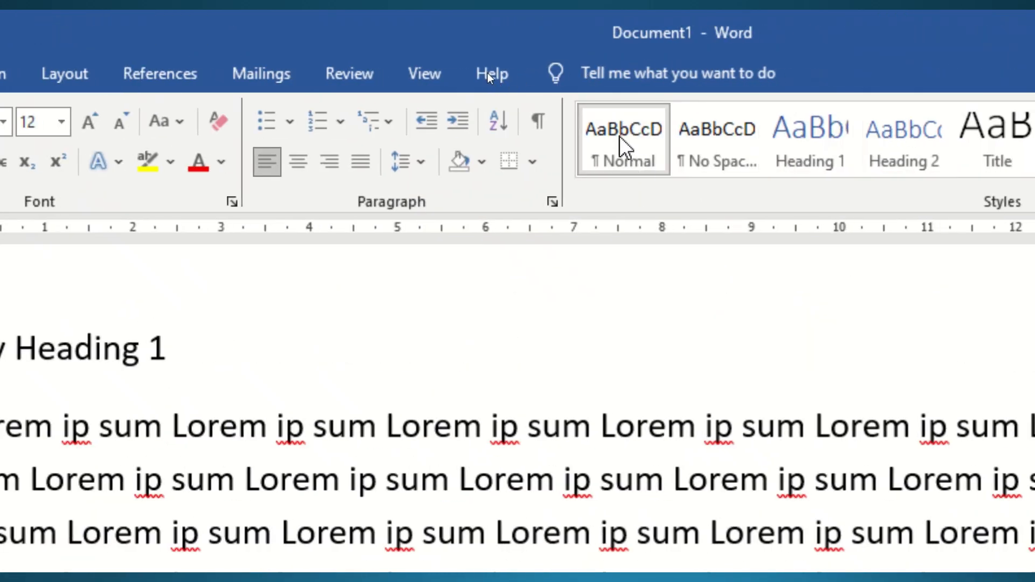
Modify the Normal style to use bold text and justified alignment, and apply the change to the document
{"action": "right_click", "coordinate": [625, 144]}
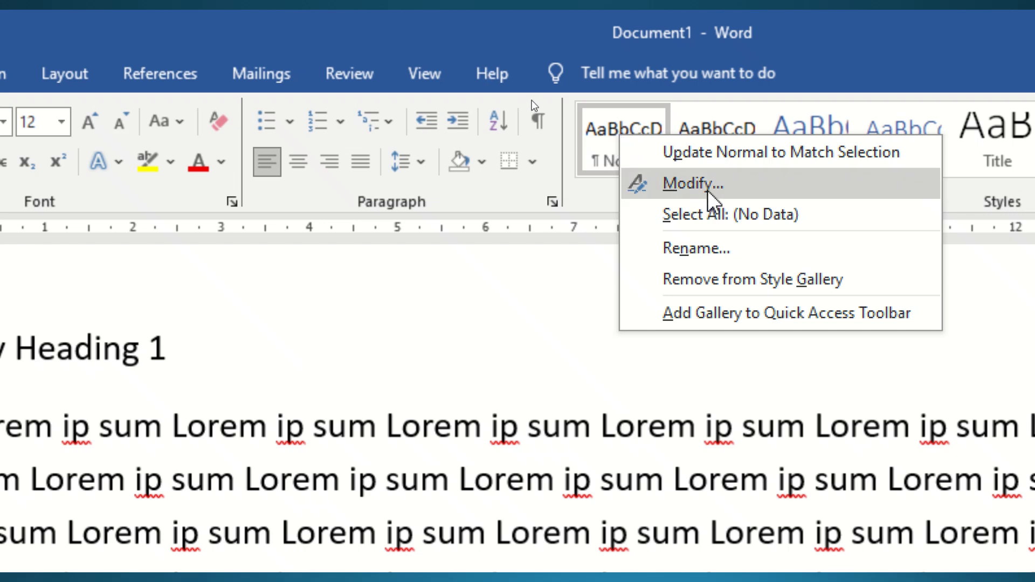
{"action": "left_click", "coordinate": [755, 189]}
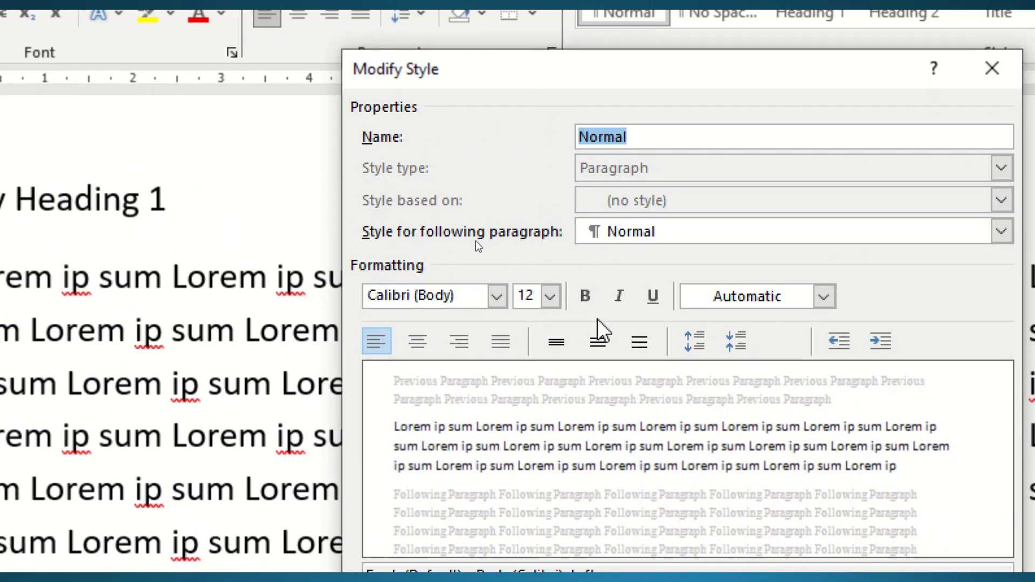
{"action": "left_click", "coordinate": [586, 297]}
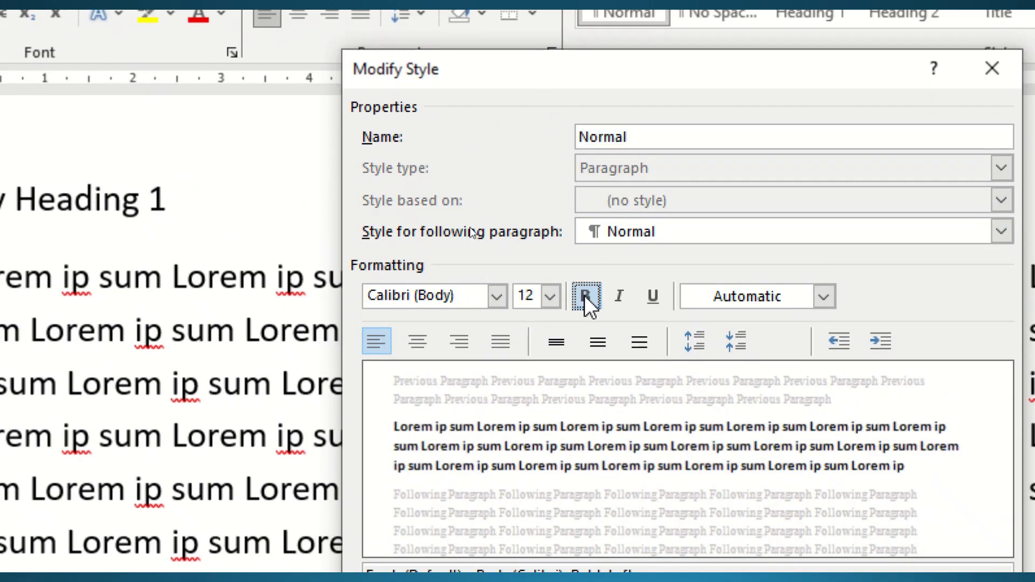
{"action": "left_click", "coordinate": [498, 344]}
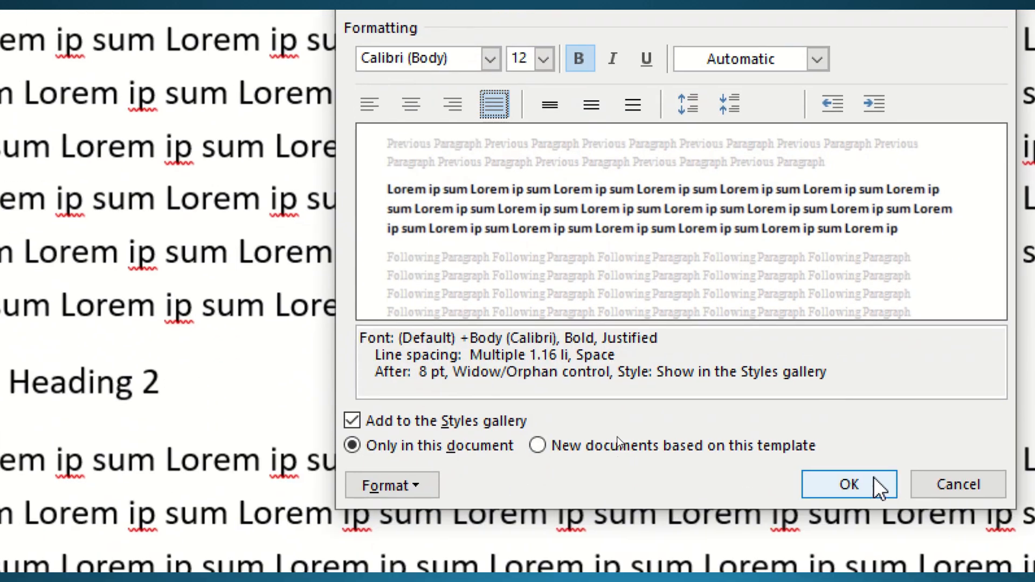
{"action": "left_click", "coordinate": [873, 478]}
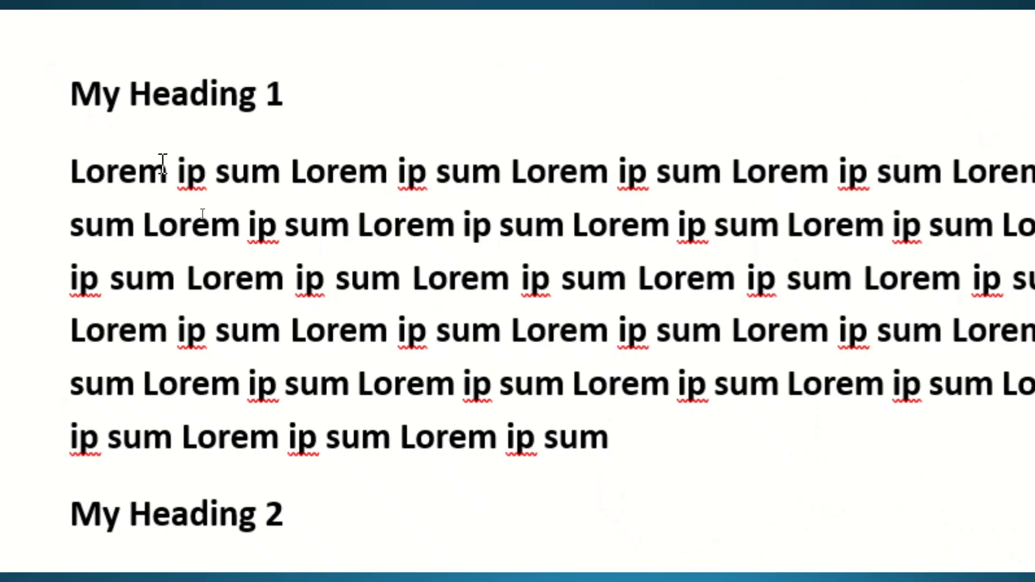
{"action": "scroll", "coordinate": [435, 345], "scroll_direction": "down", "scroll_amount": 2}
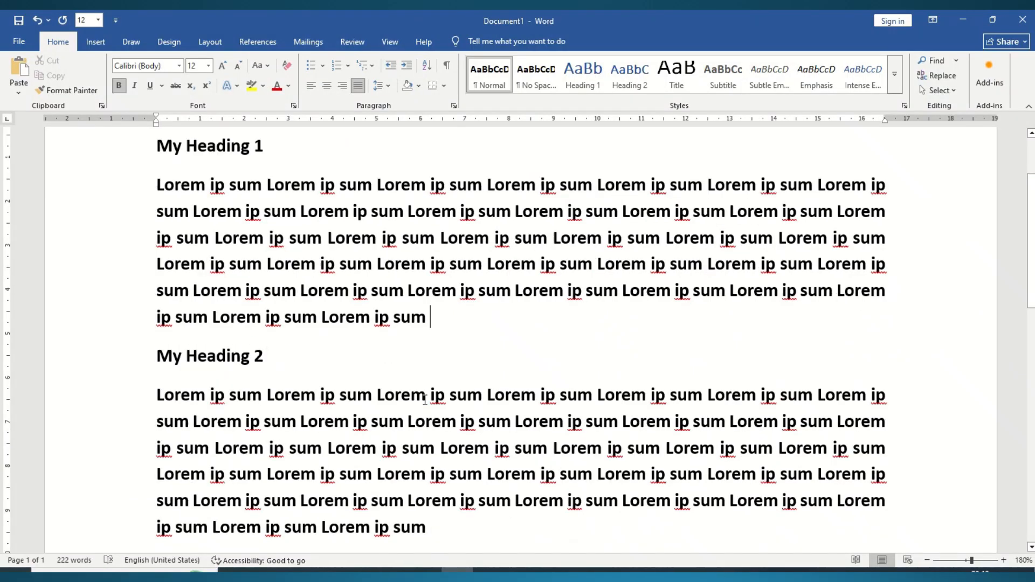
{"action": "scroll", "coordinate": [439, 329], "scroll_direction": "up", "scroll_amount": 2}
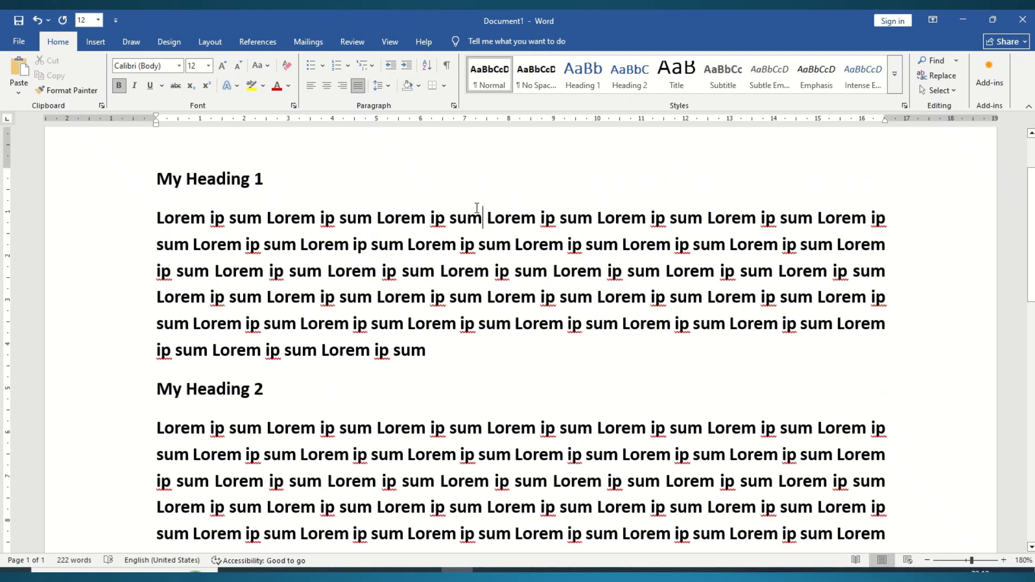
{"action": "right_click", "coordinate": [491, 76]}
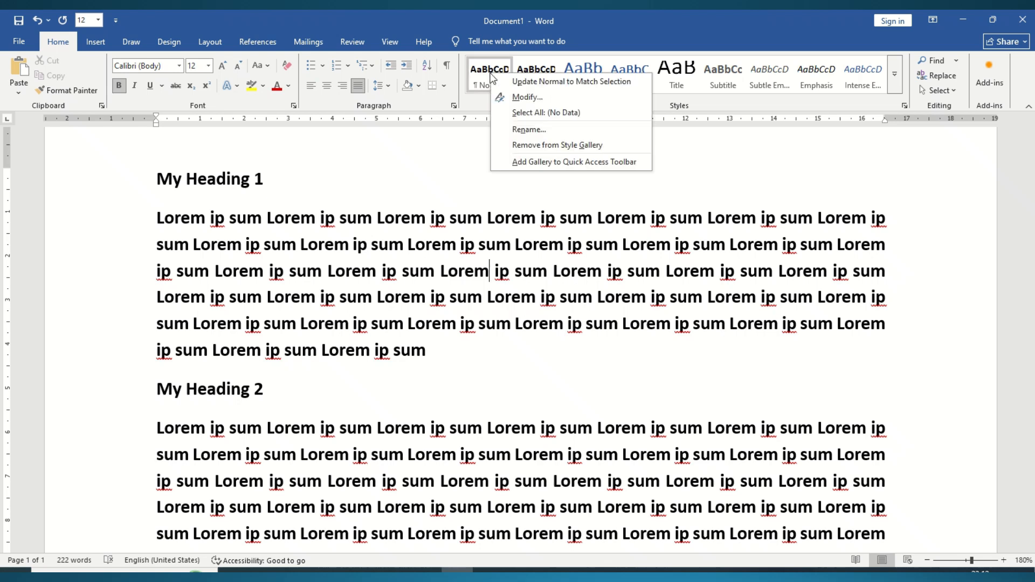
{"action": "left_click", "coordinate": [467, 348]}
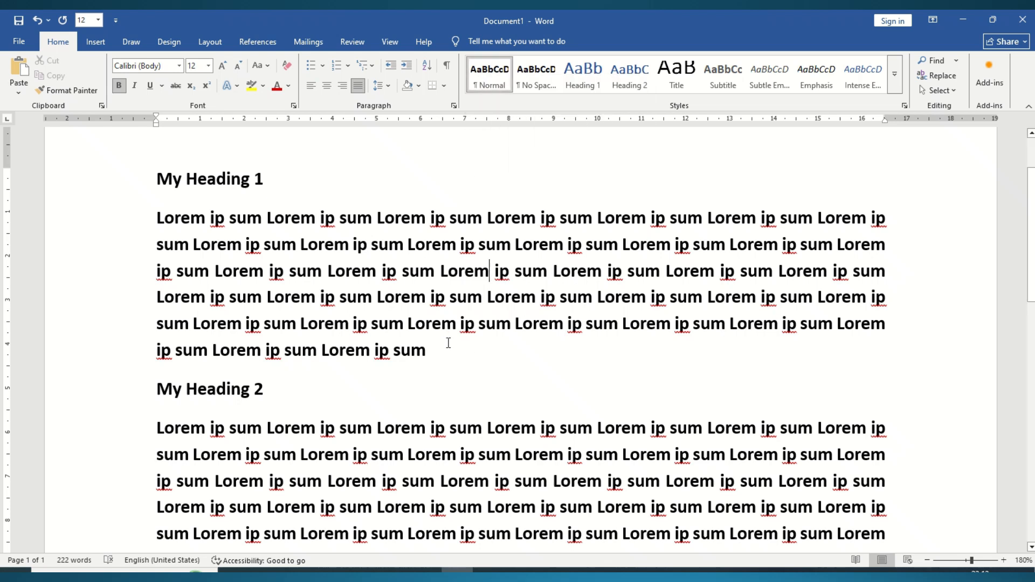
{"action": "left_click", "coordinate": [386, 92]}
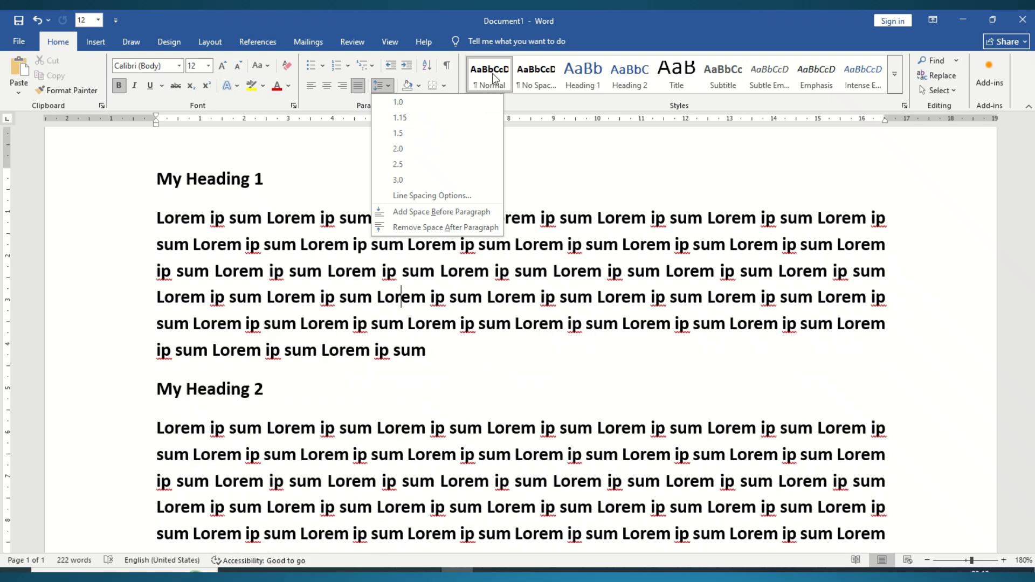
Open the paragraph formatting settings of the Normal style
{"action": "right_click", "coordinate": [492, 75]}
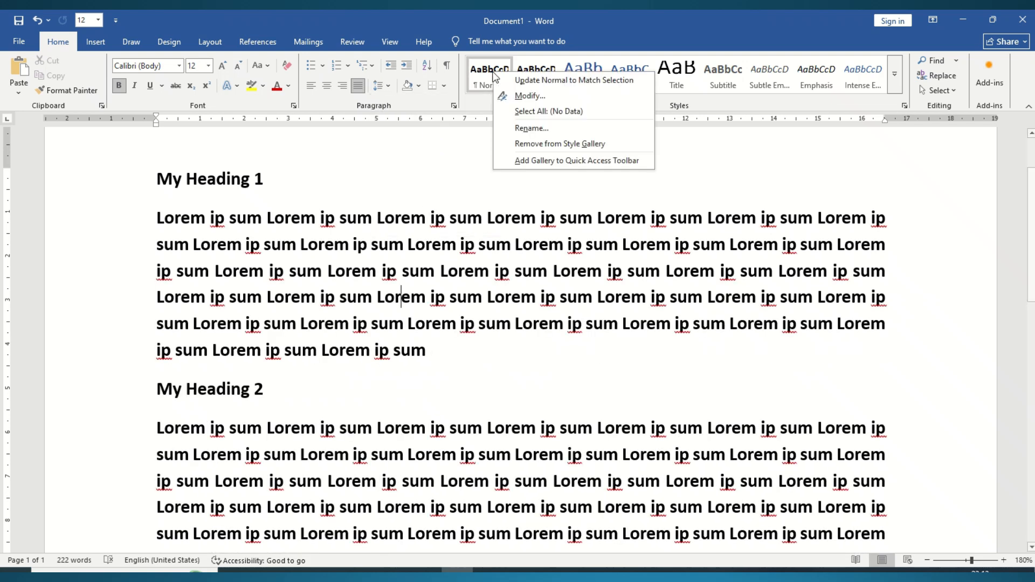
{"action": "left_click", "coordinate": [528, 96]}
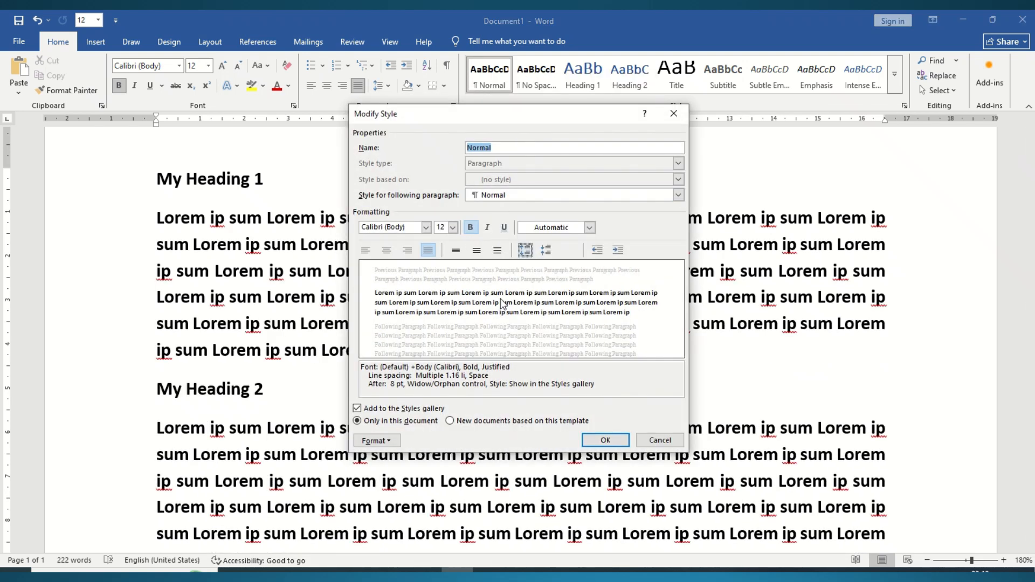
{"action": "left_click", "coordinate": [396, 443]}
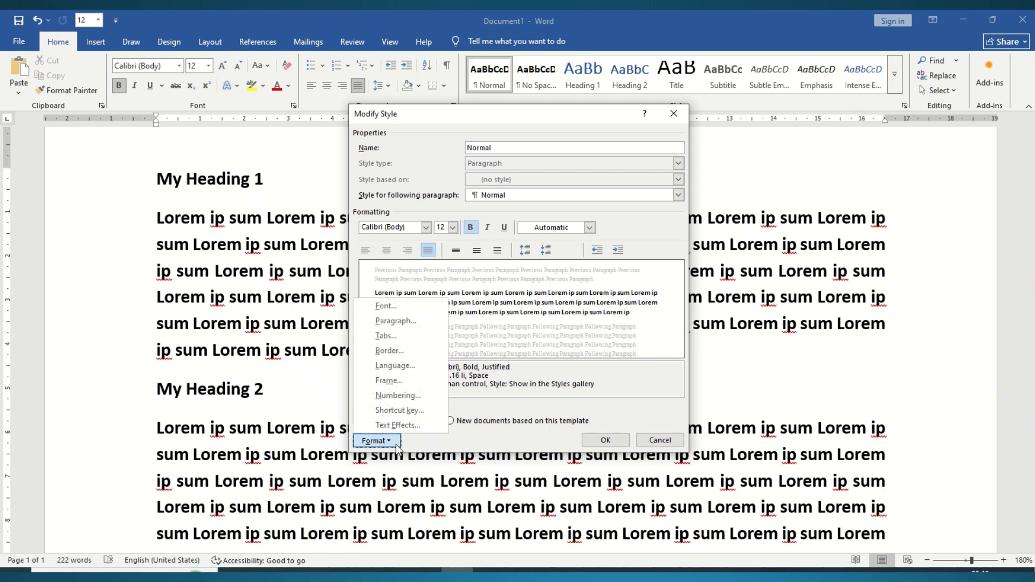
{"action": "left_click", "coordinate": [399, 321]}
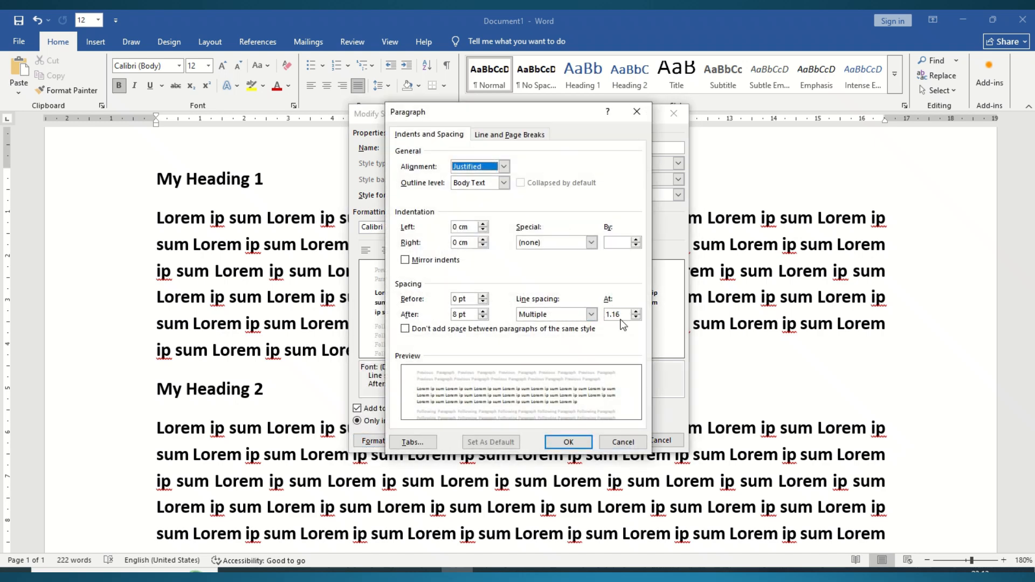
Try the At least, Multiple and Exactly line spacing options for the Normal style
{"action": "left_click", "coordinate": [592, 315]}
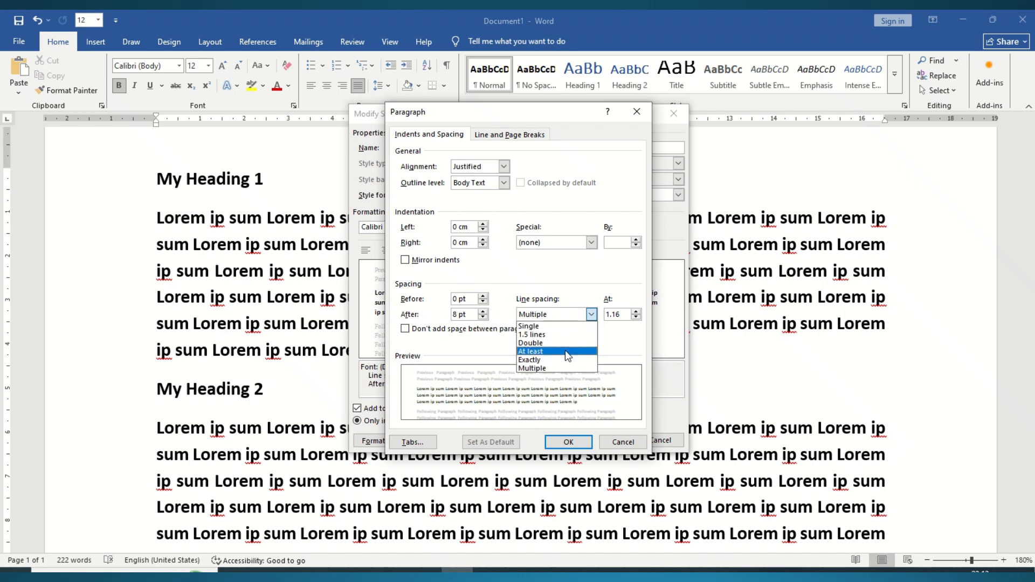
{"action": "left_click", "coordinate": [567, 353]}
{"action": "left_click", "coordinate": [568, 317]}
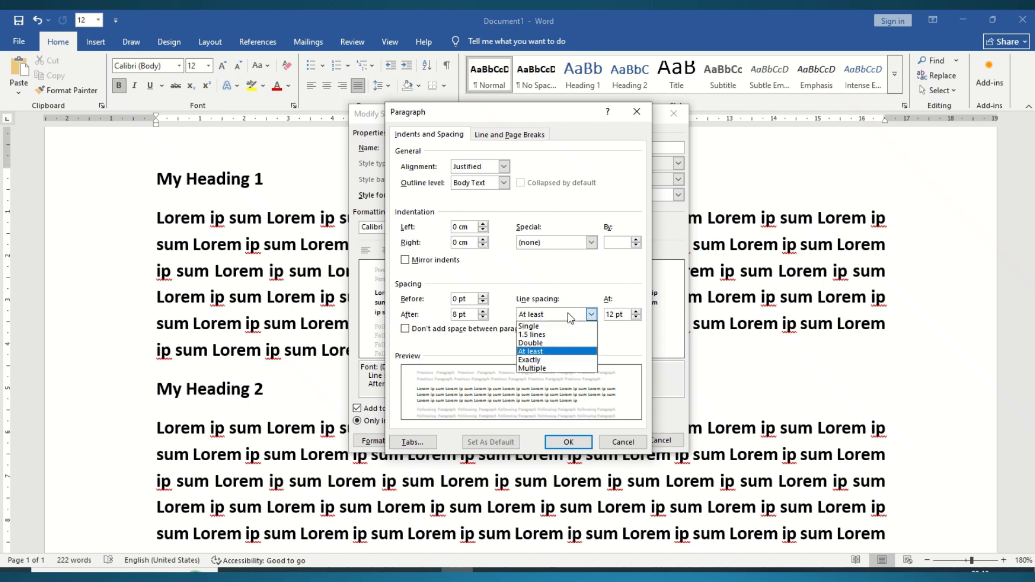
{"action": "left_click", "coordinate": [555, 369]}
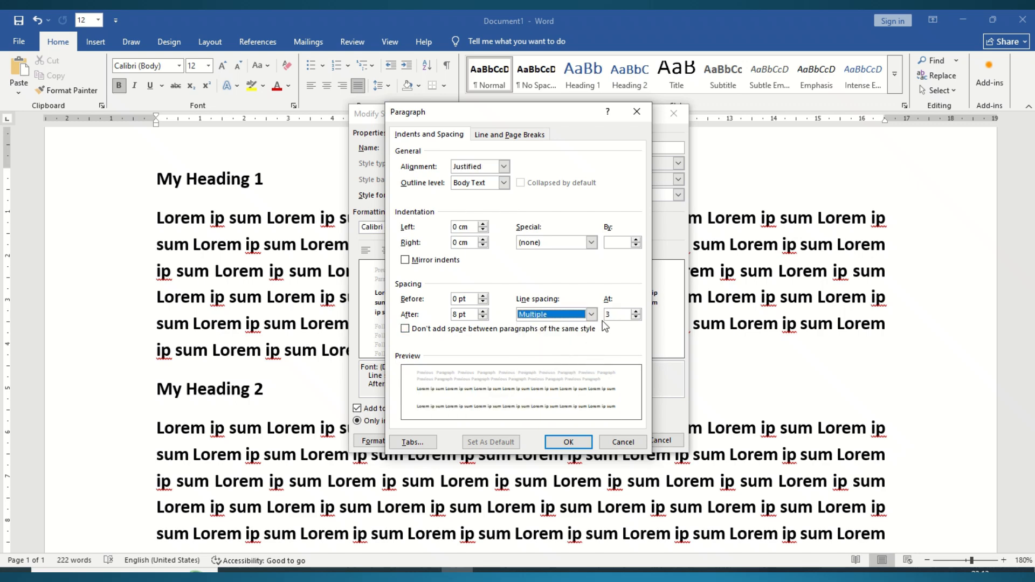
{"action": "left_click", "coordinate": [592, 315]}
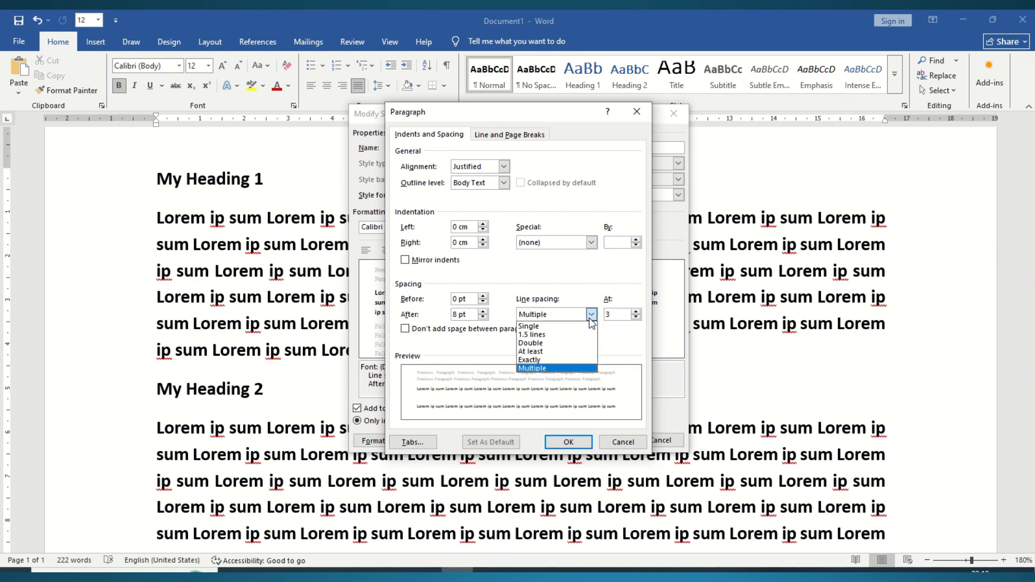
{"action": "left_click", "coordinate": [561, 354]}
{"action": "left_click", "coordinate": [591, 314]}
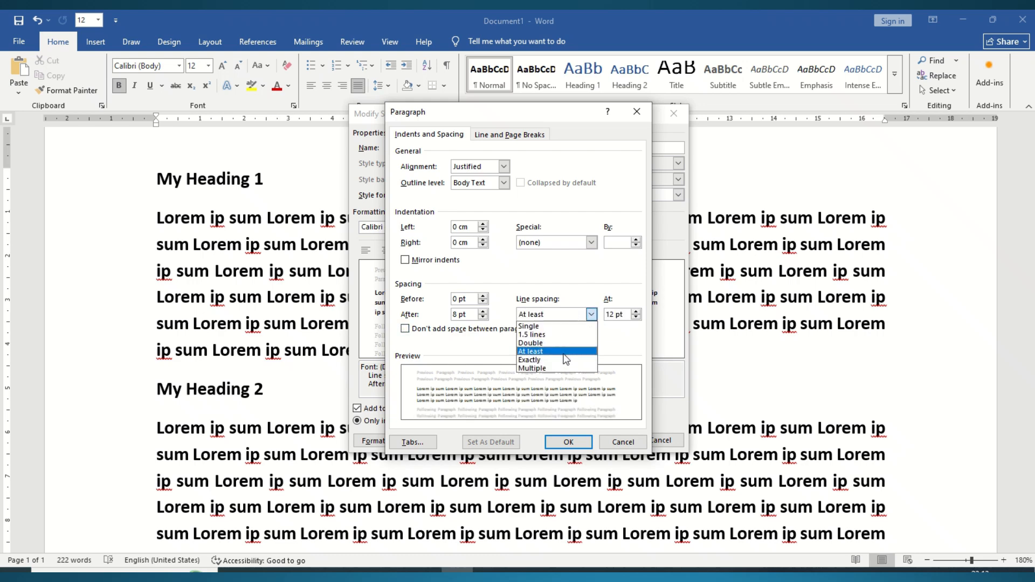
{"action": "left_click", "coordinate": [564, 360]}
Set the Normal style's line spacing to 1.5 lines and apply the modified style
{"action": "left_click", "coordinate": [590, 315]}
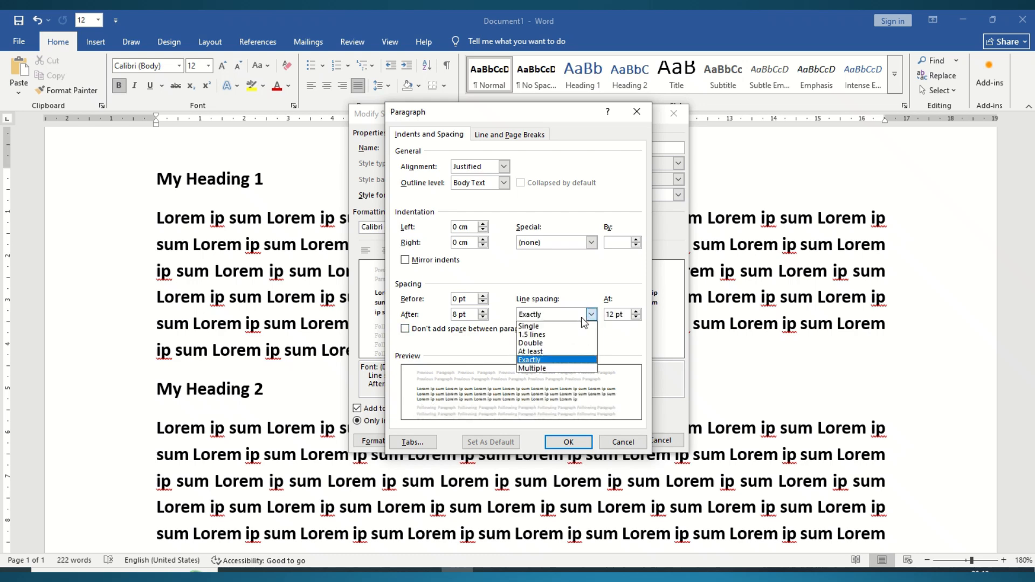
{"action": "left_click", "coordinate": [556, 334]}
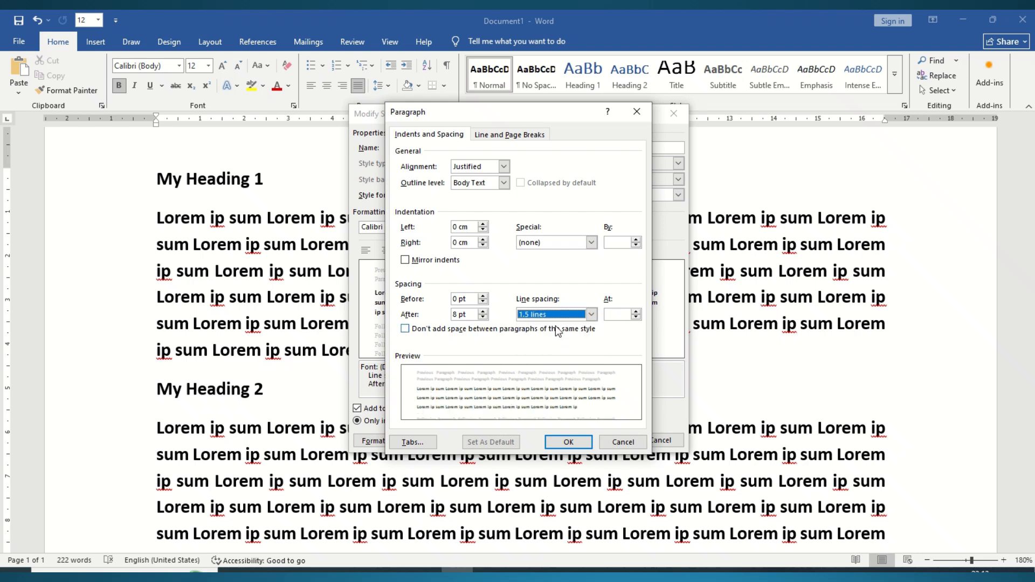
{"action": "left_click", "coordinate": [567, 442]}
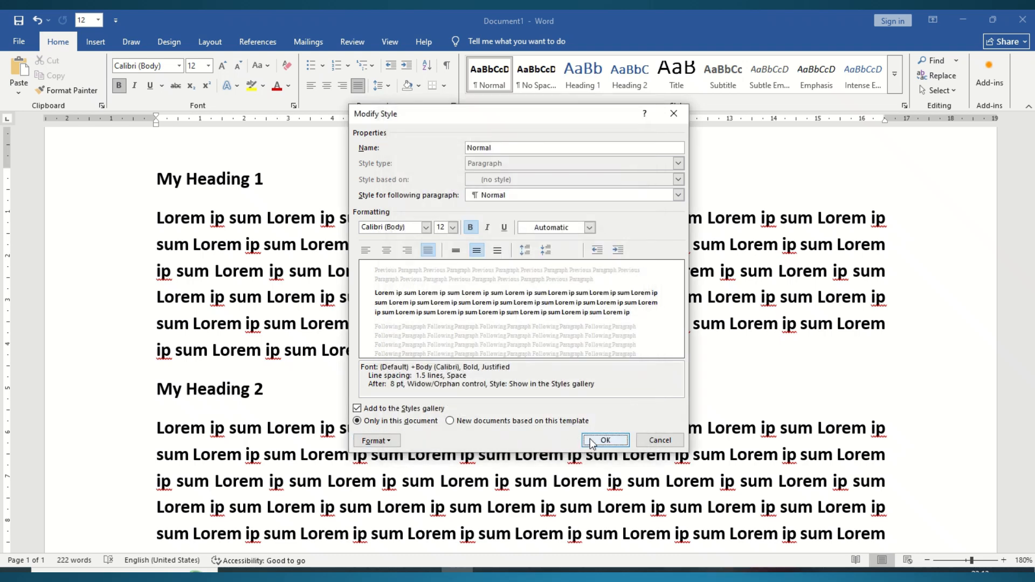
{"action": "left_click", "coordinate": [605, 441]}
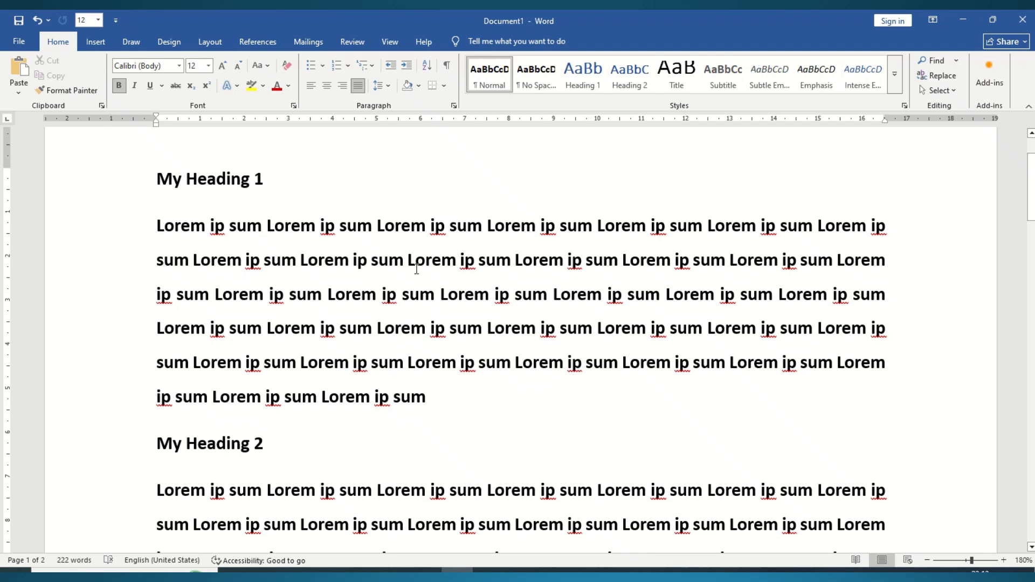
Look through the document to check the line spacing of the body paragraphs under both headings
{"action": "scroll", "coordinate": [417, 268], "scroll_direction": "down", "scroll_amount": 3}
{"action": "scroll", "coordinate": [432, 253], "scroll_direction": "up", "scroll_amount": 3}
{"action": "scroll", "coordinate": [446, 244], "scroll_direction": "down", "scroll_amount": 1}
{"action": "left_click", "coordinate": [448, 240]}
{"action": "scroll", "coordinate": [452, 232], "scroll_direction": "down", "scroll_amount": 5}
{"action": "left_click", "coordinate": [462, 276]}
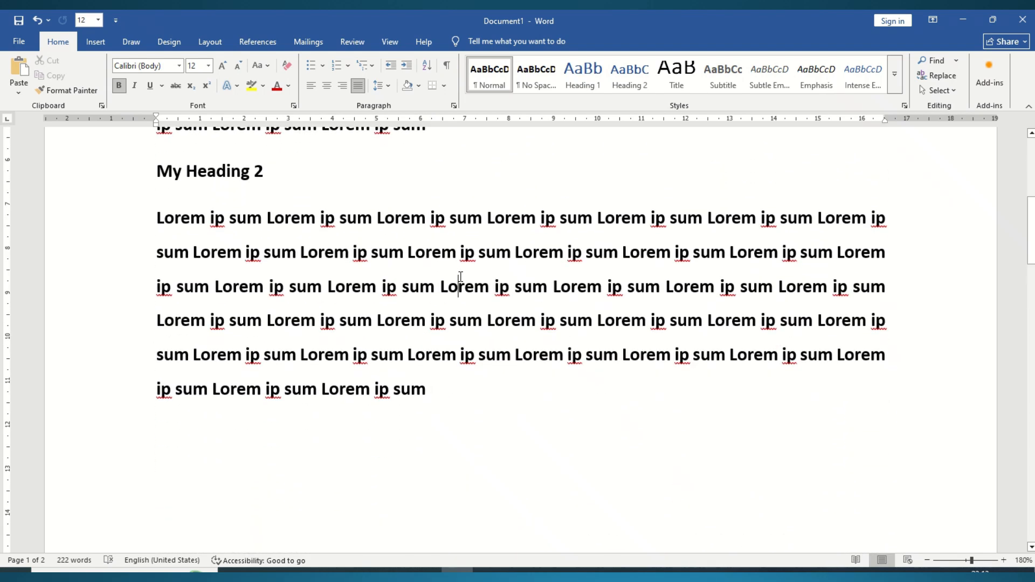
{"action": "scroll", "coordinate": [461, 277], "scroll_direction": "up", "scroll_amount": 8}
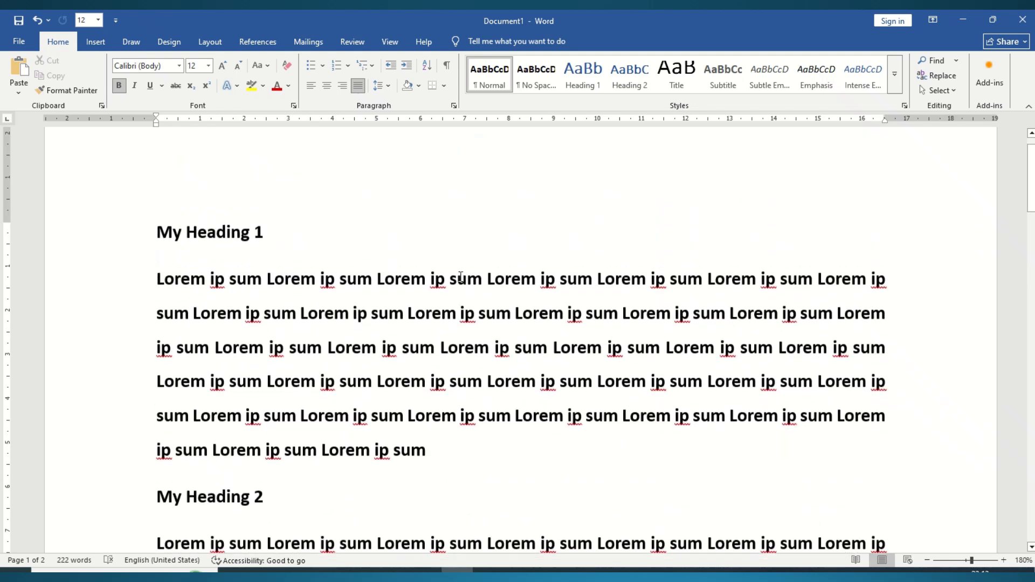
Apply the Heading 1 style to the My Heading 1 line
{"action": "left_click", "coordinate": [323, 226]}
{"action": "left_click_drag", "start_coordinate": [154, 239], "coordinate": [290, 238]}
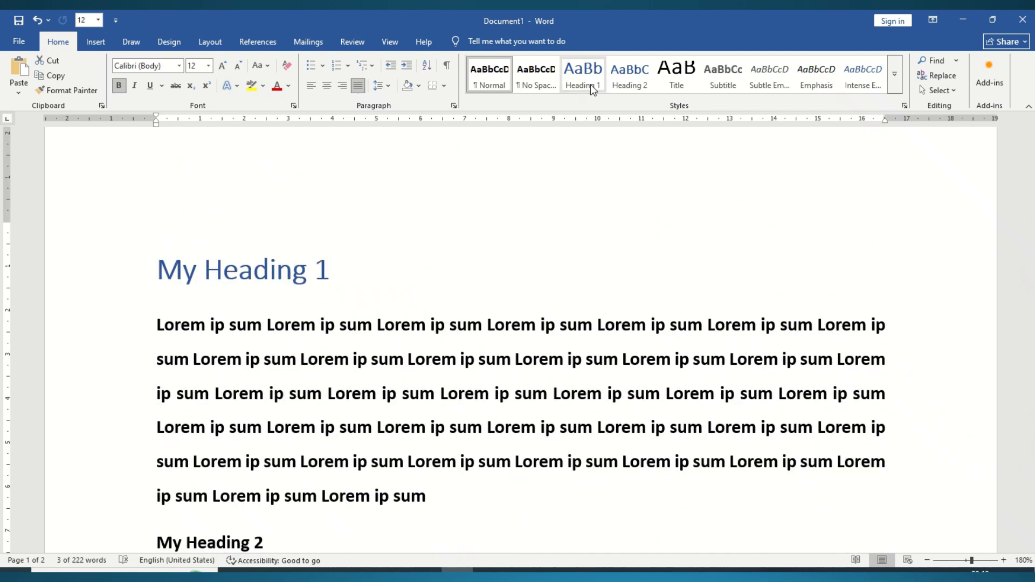
{"action": "left_click", "coordinate": [591, 84]}
Apply the Heading 1 style to the My Heading 2 line
{"action": "scroll", "coordinate": [411, 259], "scroll_direction": "down", "scroll_amount": 3}
{"action": "scroll", "coordinate": [411, 260], "scroll_direction": "down", "scroll_amount": 2}
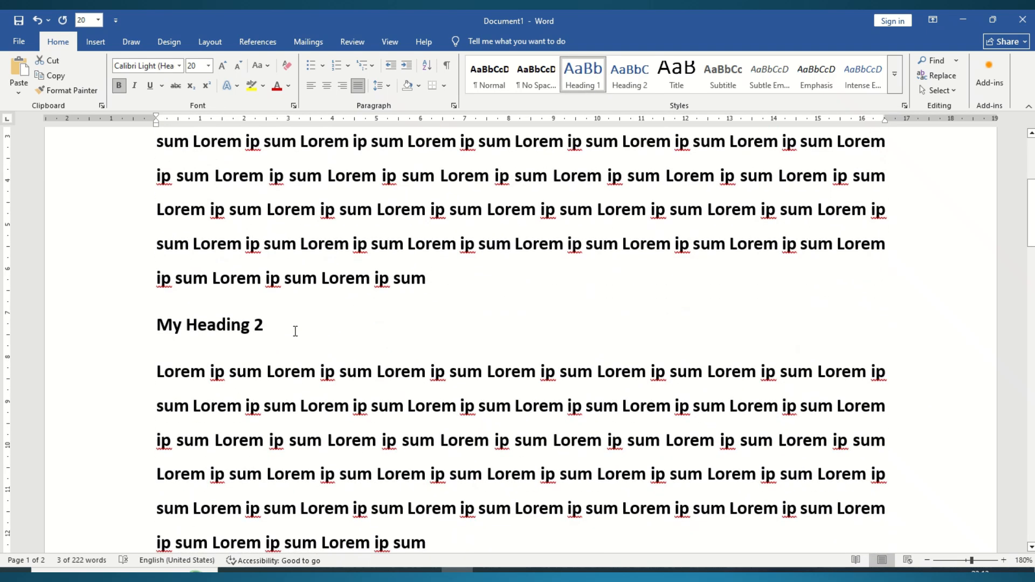
{"action": "left_click_drag", "start_coordinate": [293, 326], "coordinate": [143, 331]}
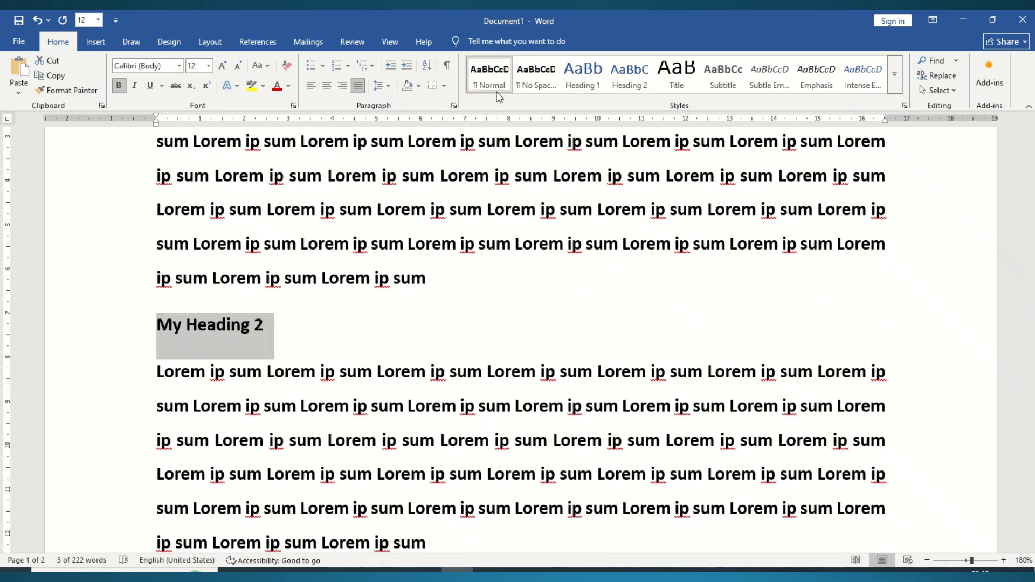
{"action": "left_click", "coordinate": [577, 82]}
{"action": "left_click", "coordinate": [365, 360]}
Collapse the body text under My Heading 1
{"action": "scroll", "coordinate": [367, 360], "scroll_direction": "up", "scroll_amount": 1}
{"action": "scroll", "coordinate": [367, 359], "scroll_direction": "up", "scroll_amount": 3}
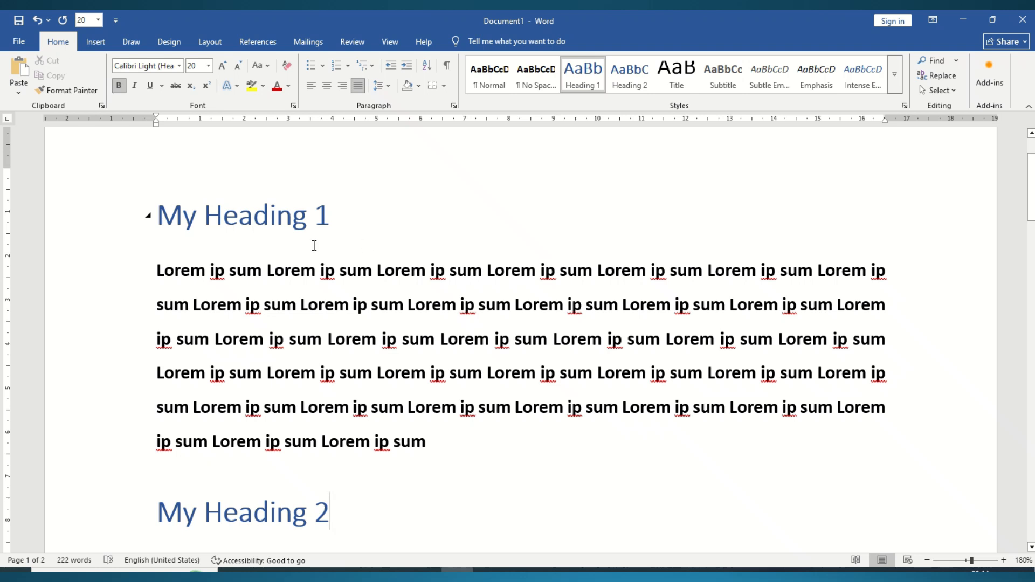
{"action": "left_click", "coordinate": [145, 220]}
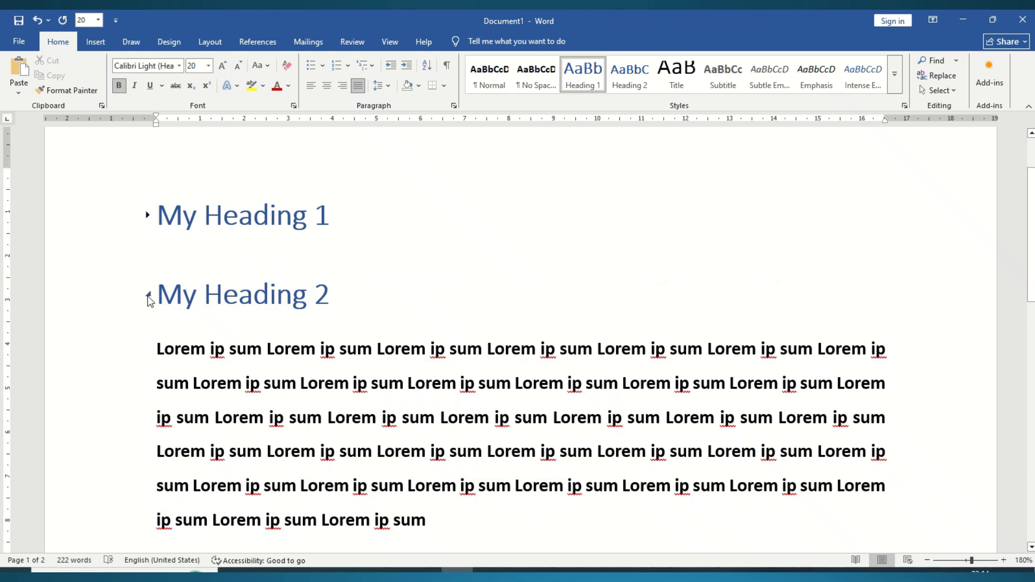
Collapse the body text under My Heading 2
{"action": "left_click", "coordinate": [147, 296]}
{"action": "scroll", "coordinate": [463, 309], "scroll_direction": "down", "scroll_amount": 5}
{"action": "scroll", "coordinate": [459, 303], "scroll_direction": "up", "scroll_amount": 5}
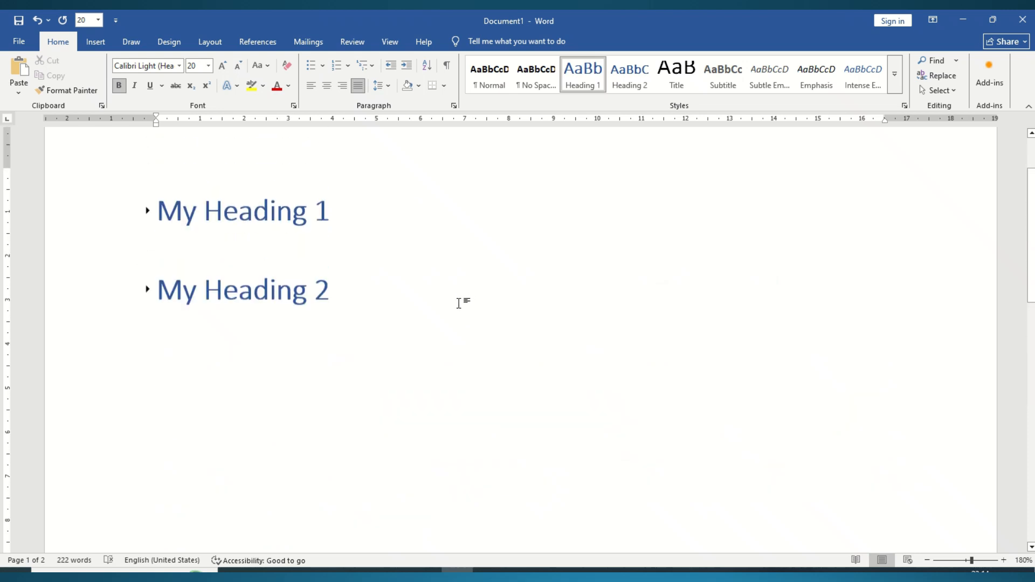
Expand the body text under both My Heading 1 and My Heading 2
{"action": "left_click", "coordinate": [143, 225]}
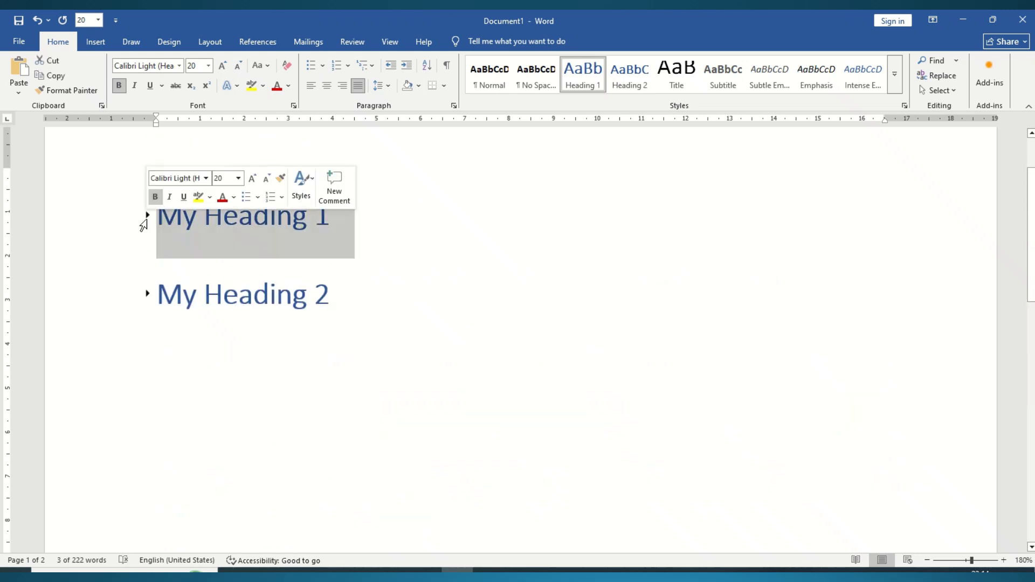
{"action": "left_click", "coordinate": [147, 217]}
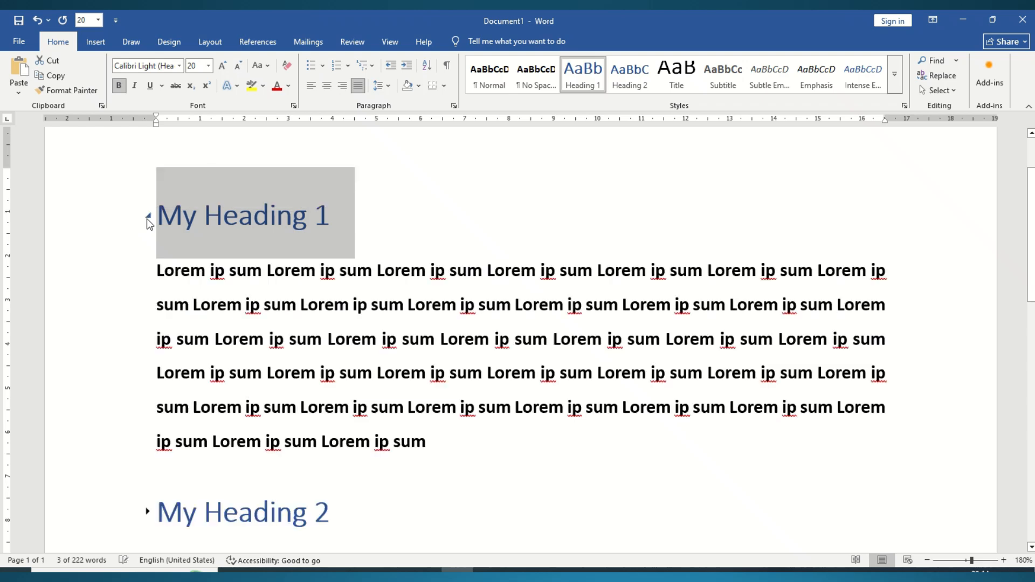
{"action": "left_click", "coordinate": [148, 517]}
{"action": "left_click", "coordinate": [488, 408]}
{"action": "scroll", "coordinate": [488, 408], "scroll_direction": "down", "scroll_amount": 1}
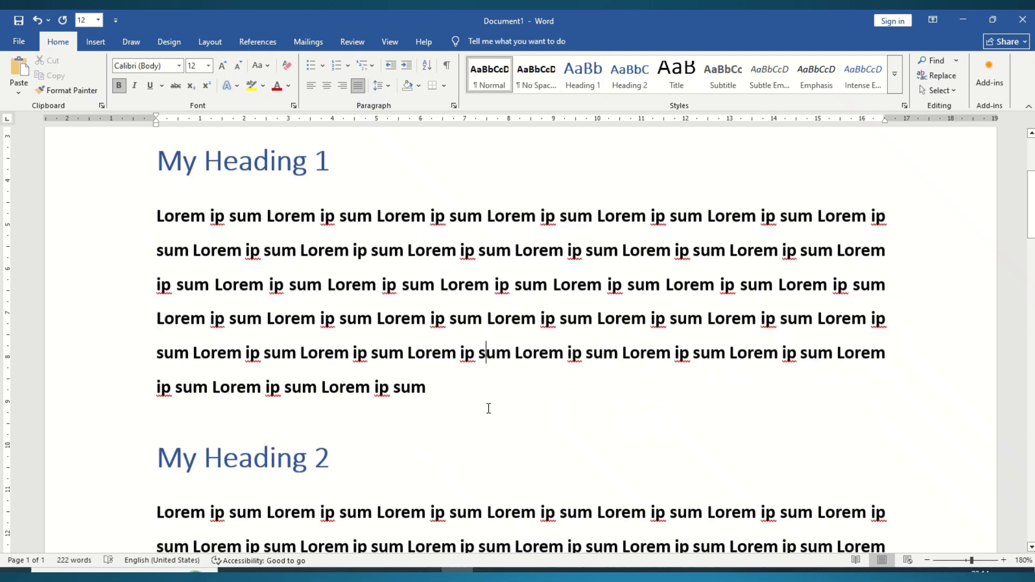
{"action": "scroll", "coordinate": [478, 394], "scroll_direction": "up", "scroll_amount": 2}
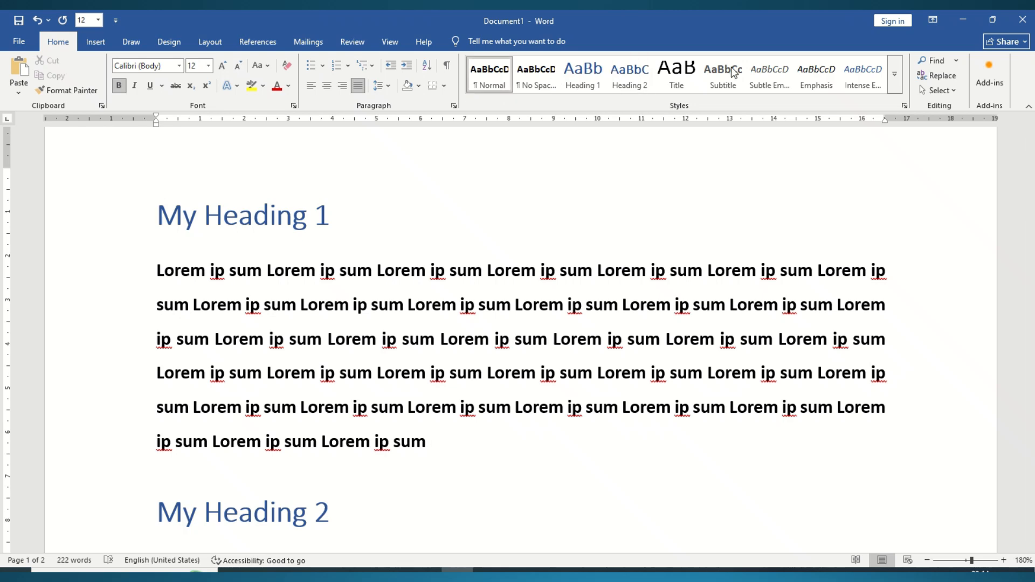
Create a new style named GoldenStyle from the formatting of the body paragraph under My Heading 1
{"action": "left_click", "coordinate": [895, 84]}
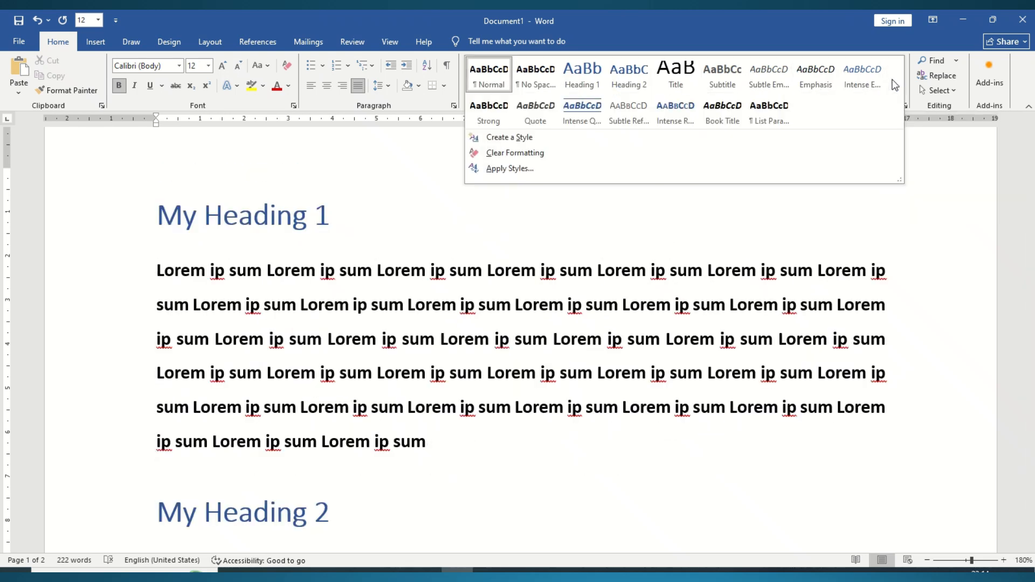
{"action": "left_click", "coordinate": [891, 196]}
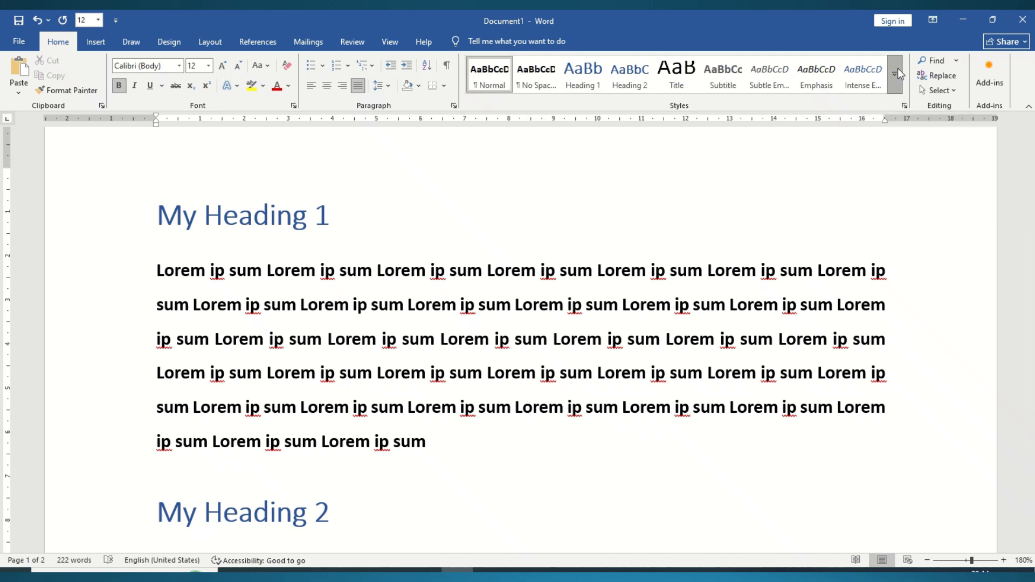
{"action": "left_click", "coordinate": [899, 72]}
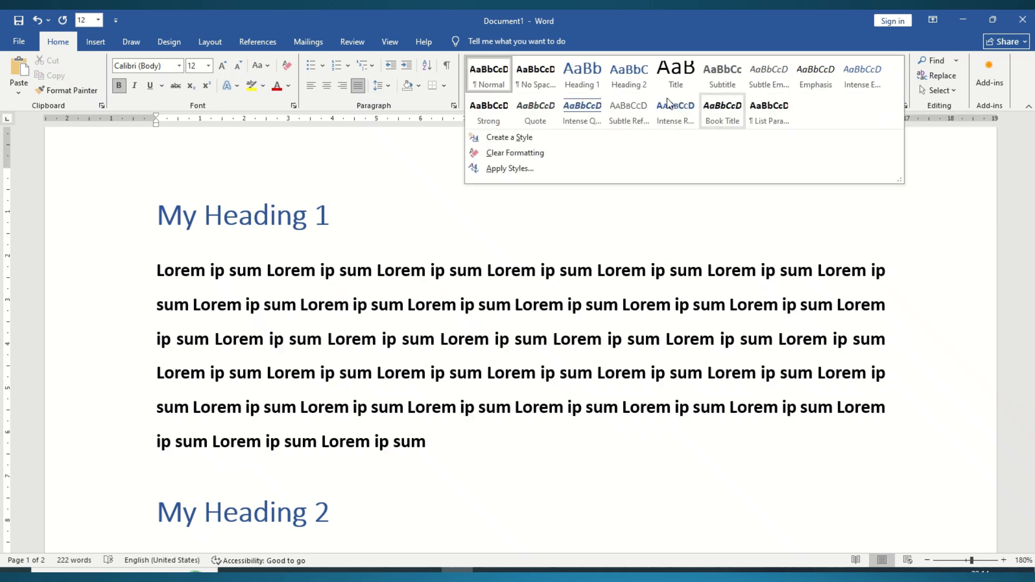
{"action": "left_click", "coordinate": [577, 137]}
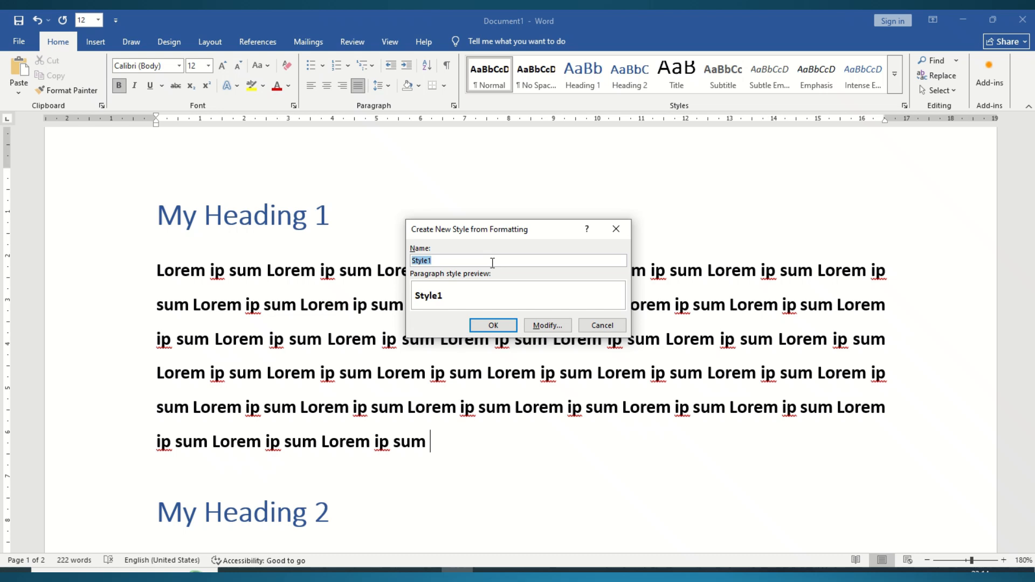
{"action": "left_click", "coordinate": [494, 260]}
{"action": "key", "text": "ctrl+a"}
{"action": "type", "text": "Go"}
{"action": "left_click", "coordinate": [494, 326]}
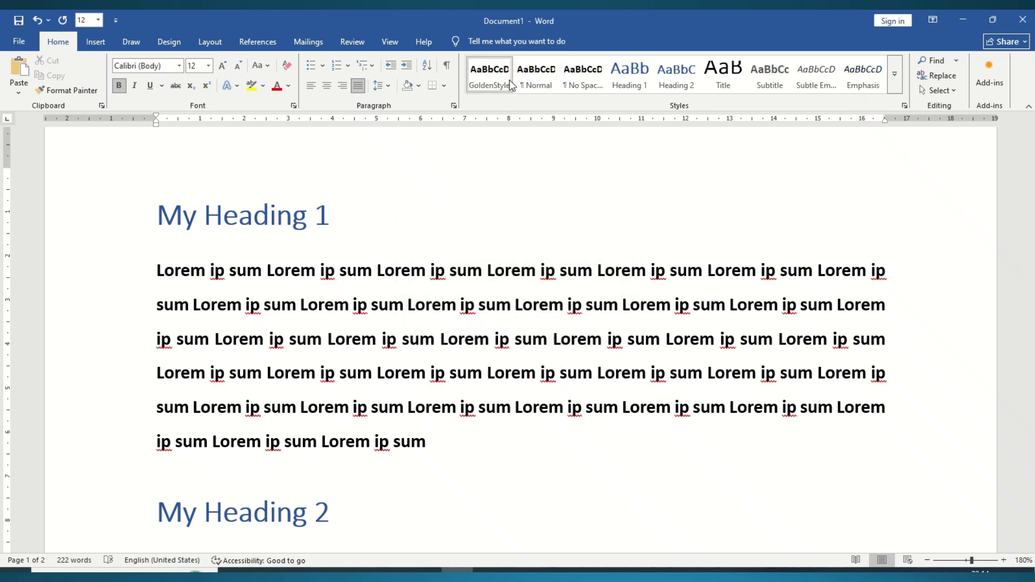
Open GoldenStyle for modification and set its font color to the standard red
{"action": "right_click", "coordinate": [494, 80]}
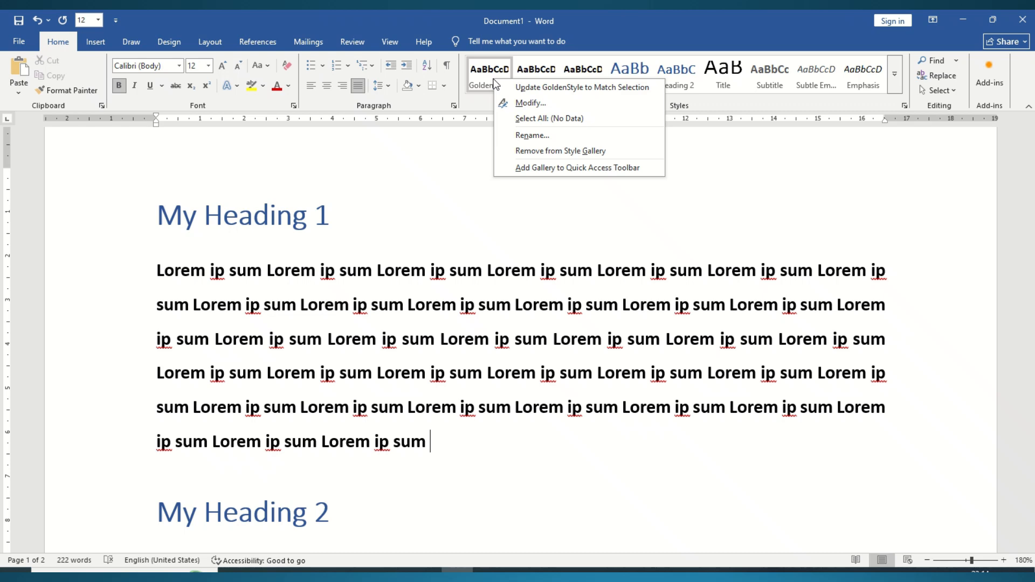
{"action": "left_click", "coordinate": [540, 106]}
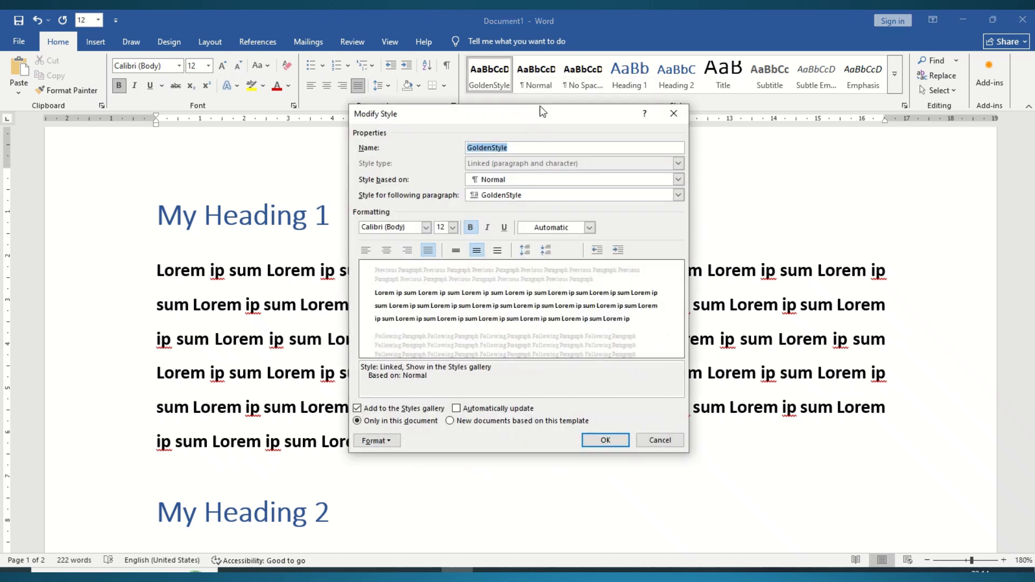
{"action": "left_click", "coordinate": [589, 227]}
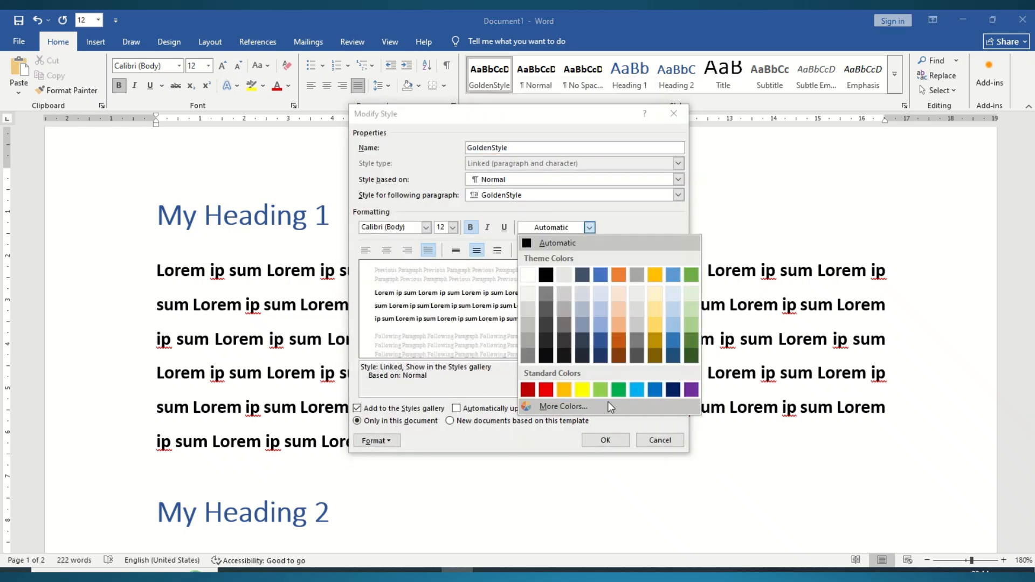
{"action": "left_click", "coordinate": [669, 391]}
{"action": "left_click", "coordinate": [589, 227]}
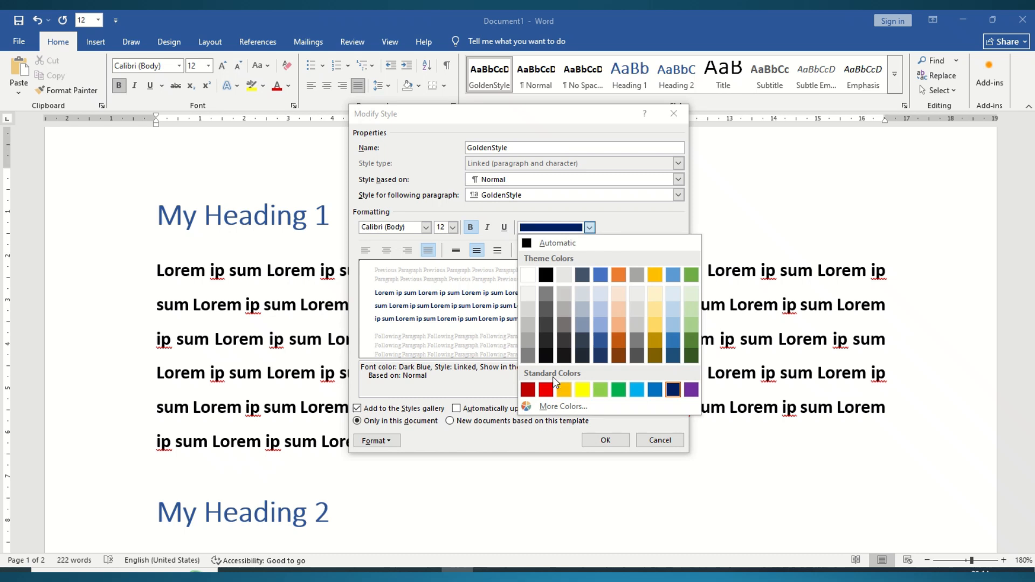
{"action": "left_click", "coordinate": [551, 389]}
Give GoldenStyle a red 3-D paragraph border with a width of 4 ½ pt and save the style changes
{"action": "left_click", "coordinate": [379, 441]}
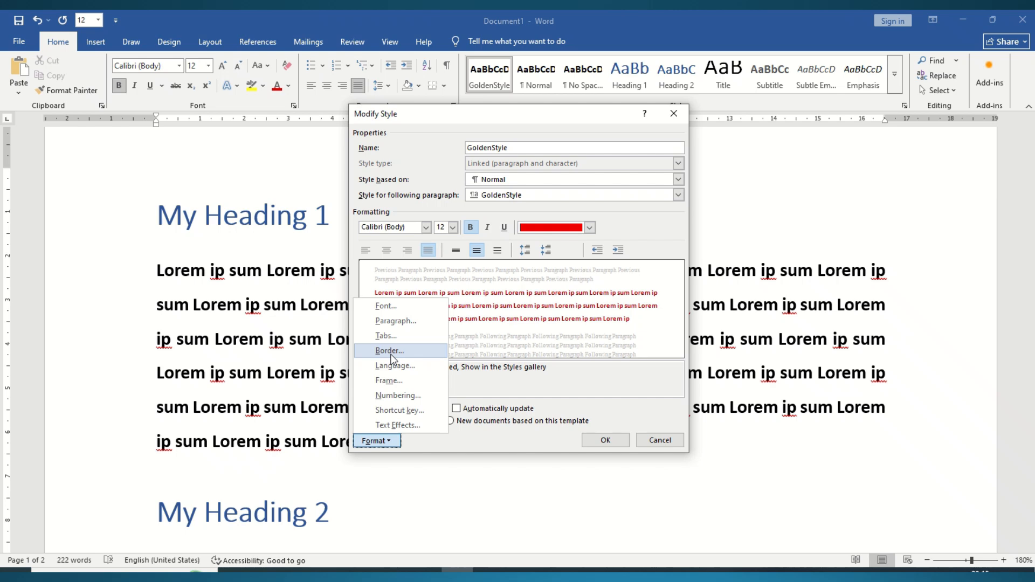
{"action": "left_click", "coordinate": [389, 351]}
{"action": "left_click", "coordinate": [372, 251]}
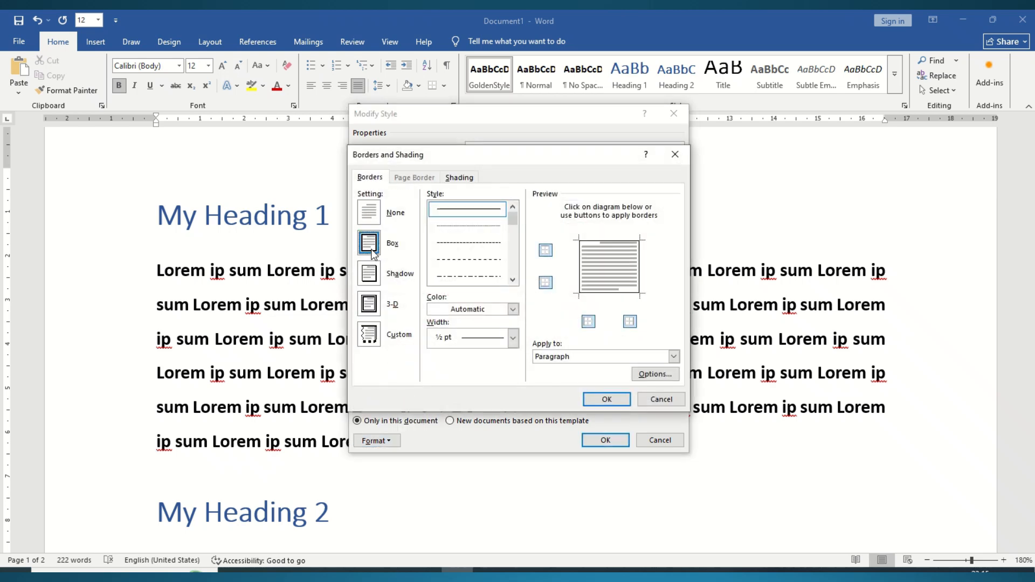
{"action": "left_click", "coordinate": [369, 273]}
{"action": "left_click", "coordinate": [369, 304]}
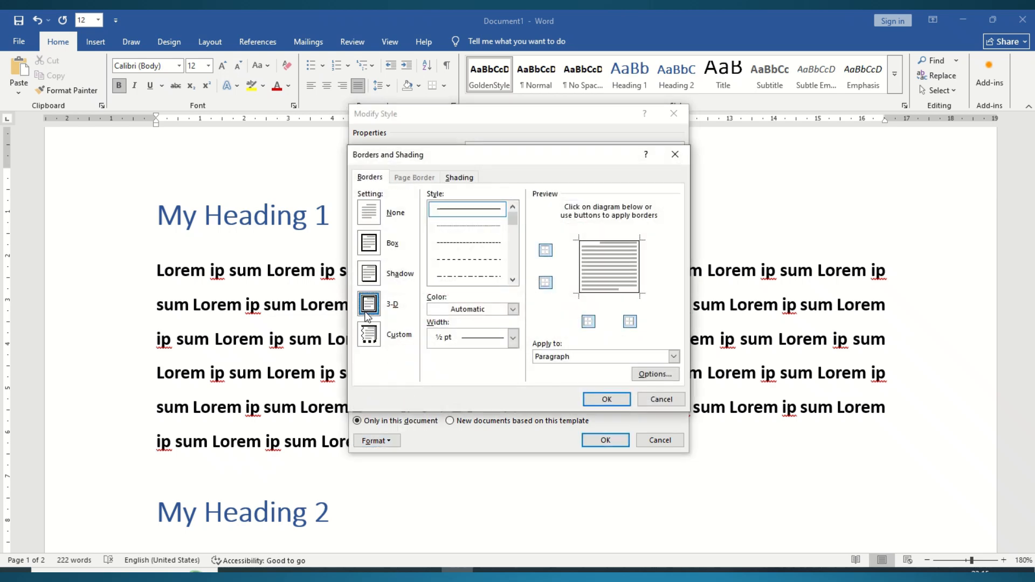
{"action": "left_click", "coordinate": [466, 309]}
{"action": "left_click", "coordinate": [456, 471]}
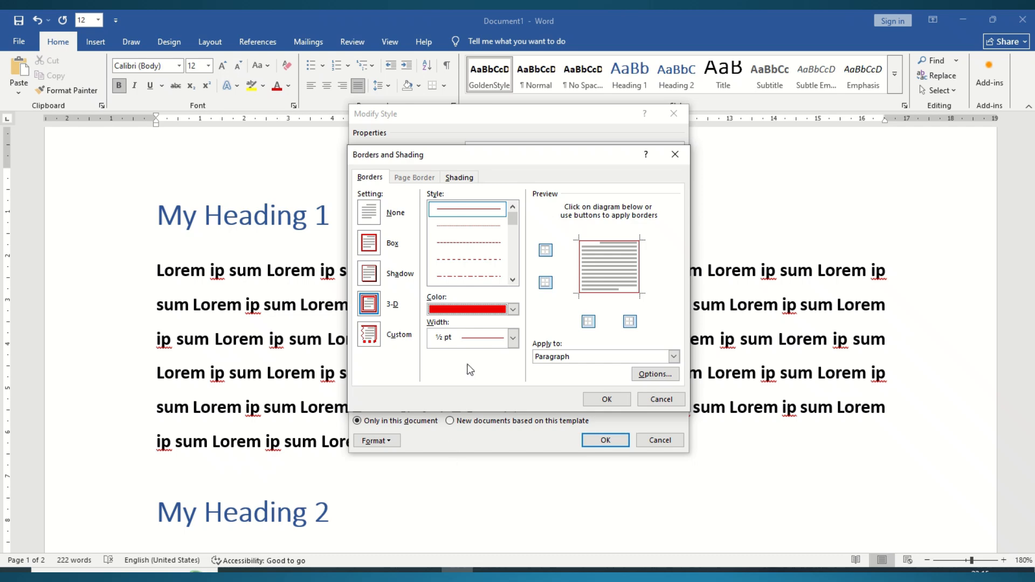
{"action": "left_click", "coordinate": [478, 340]}
{"action": "left_click", "coordinate": [482, 473]}
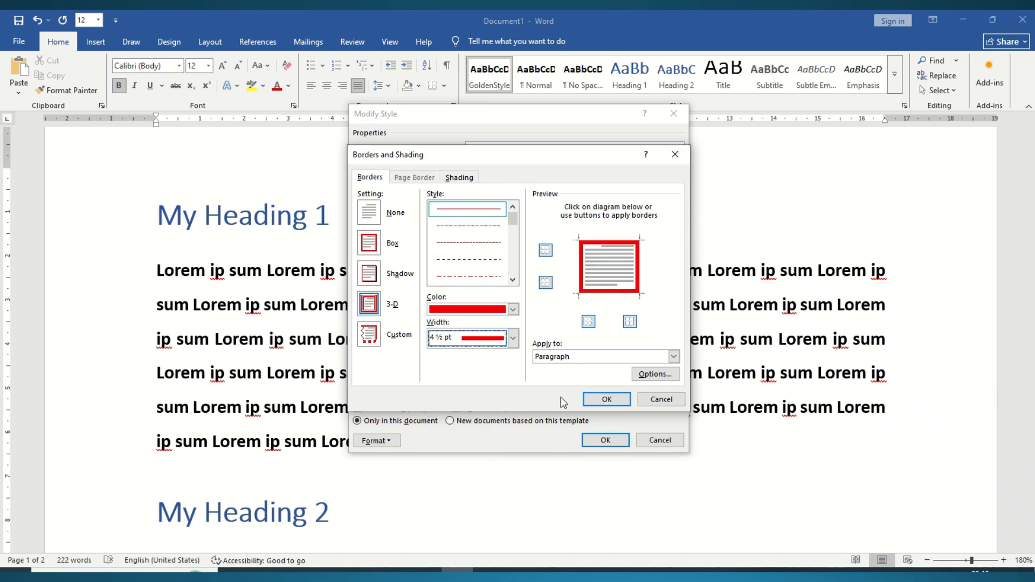
{"action": "left_click", "coordinate": [605, 399]}
{"action": "left_click", "coordinate": [606, 441]}
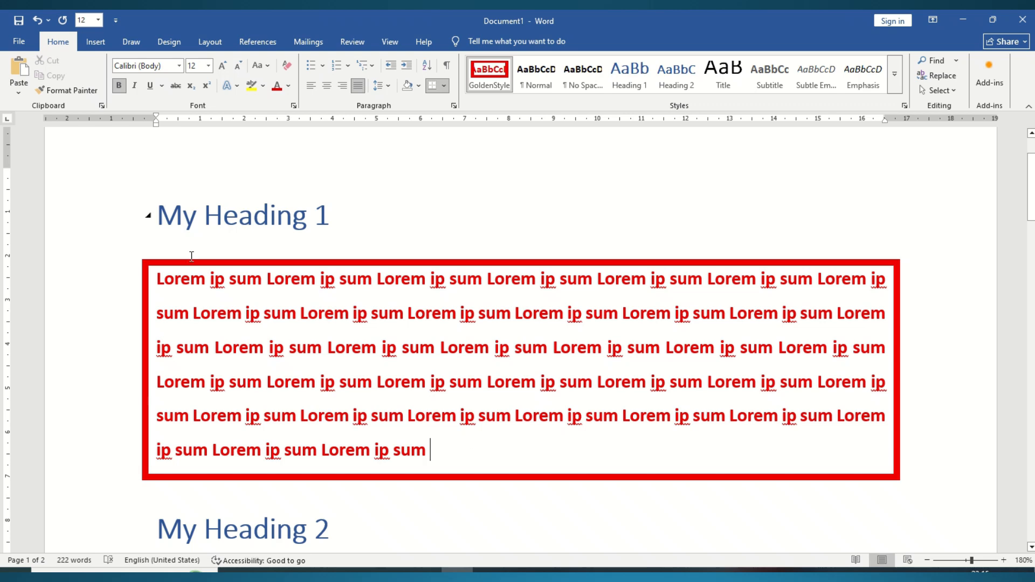
Switch the body paragraph under My Heading 1 to the Normal style and back to GoldenStyle
{"action": "left_click_drag", "start_coordinate": [160, 279], "coordinate": [444, 450]}
{"action": "left_click", "coordinate": [539, 82]}
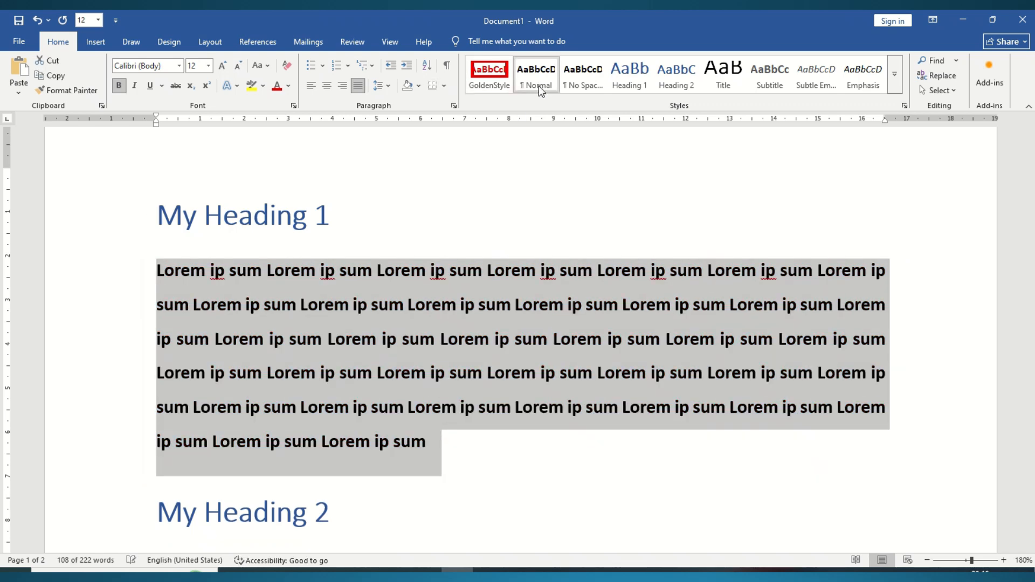
{"action": "left_click_drag", "start_coordinate": [462, 493], "coordinate": [157, 271]}
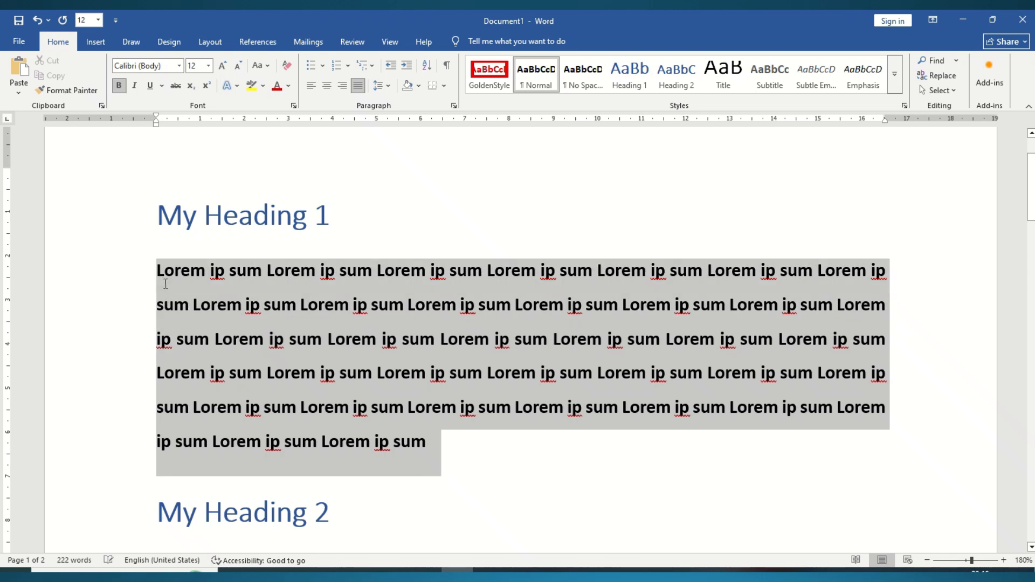
{"action": "left_click", "coordinate": [488, 73]}
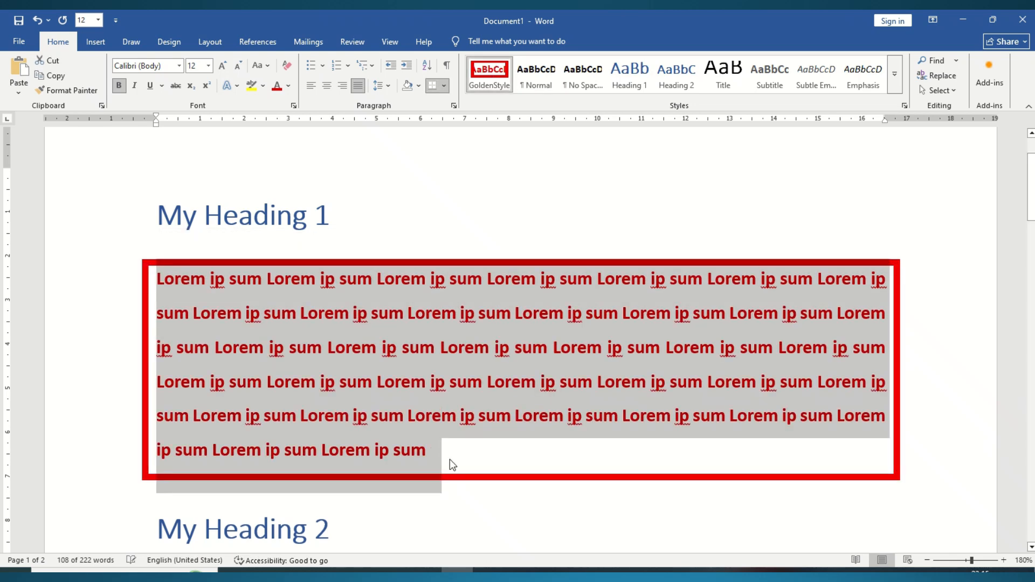
{"action": "left_click", "coordinate": [450, 460]}
Apply GoldenStyle to only the last three lines of the body paragraph under My Heading 2
{"action": "scroll", "coordinate": [448, 485], "scroll_direction": "down", "scroll_amount": 5}
{"action": "left_click_drag", "start_coordinate": [157, 251], "coordinate": [93, 251]}
{"action": "left_click", "coordinate": [489, 76]}
{"action": "left_click", "coordinate": [448, 345]}
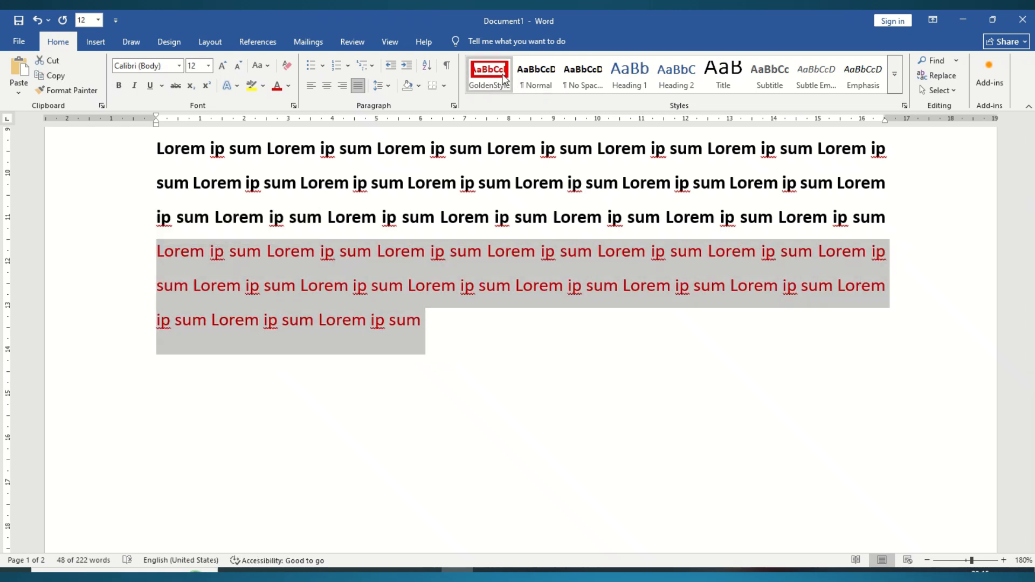
Apply GoldenStyle to the entire body paragraph under My Heading 2
{"action": "scroll", "coordinate": [446, 268], "scroll_direction": "up", "scroll_amount": 2}
{"action": "scroll", "coordinate": [446, 268], "scroll_direction": "up", "scroll_amount": 1}
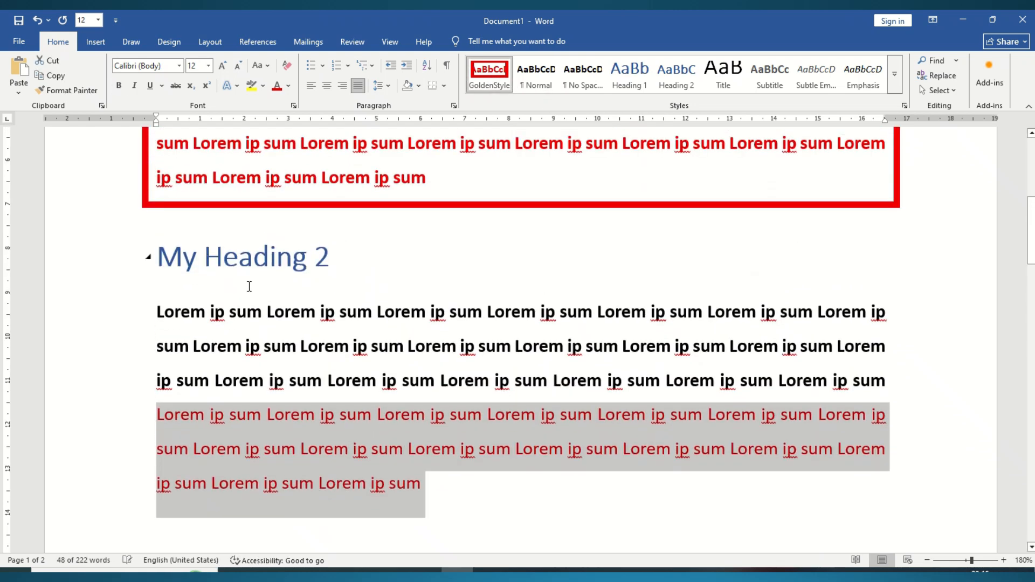
{"action": "left_click", "coordinate": [347, 282]}
{"action": "left_click_drag", "start_coordinate": [147, 312], "coordinate": [420, 488]}
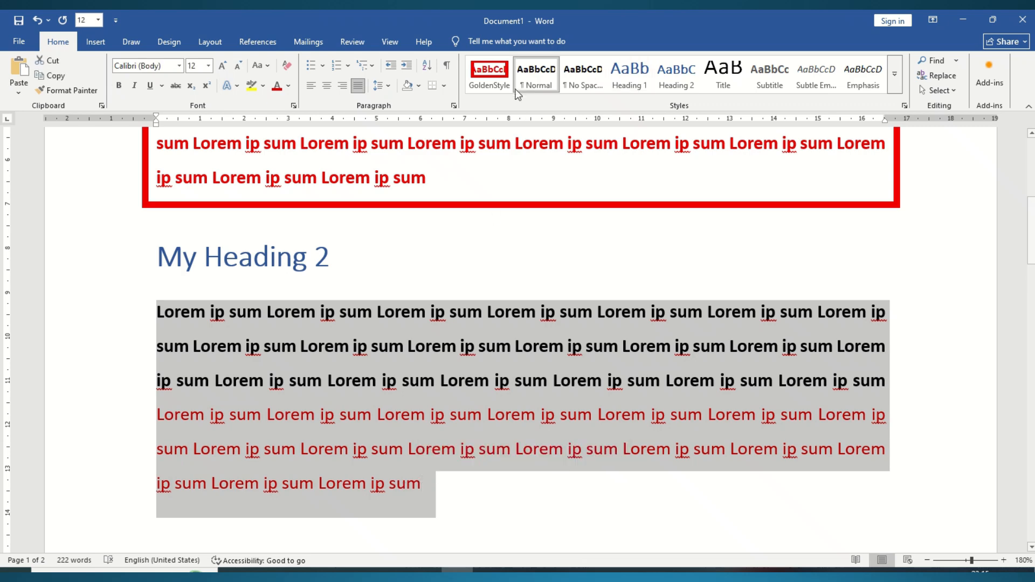
{"action": "left_click", "coordinate": [492, 81]}
{"action": "left_click", "coordinate": [415, 394]}
{"action": "scroll", "coordinate": [415, 394], "scroll_direction": "up", "scroll_amount": 3}
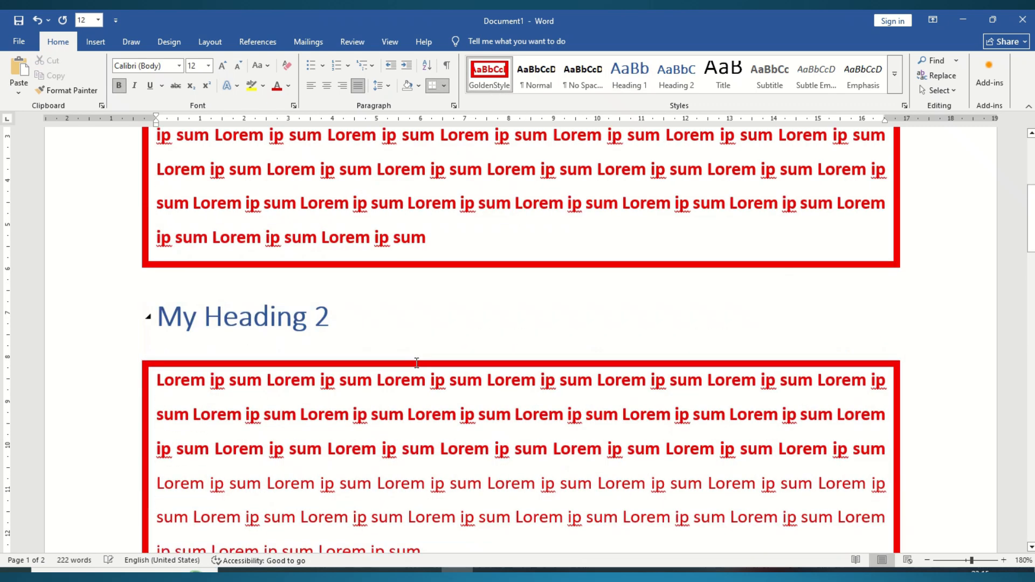
{"action": "left_click", "coordinate": [505, 349]}
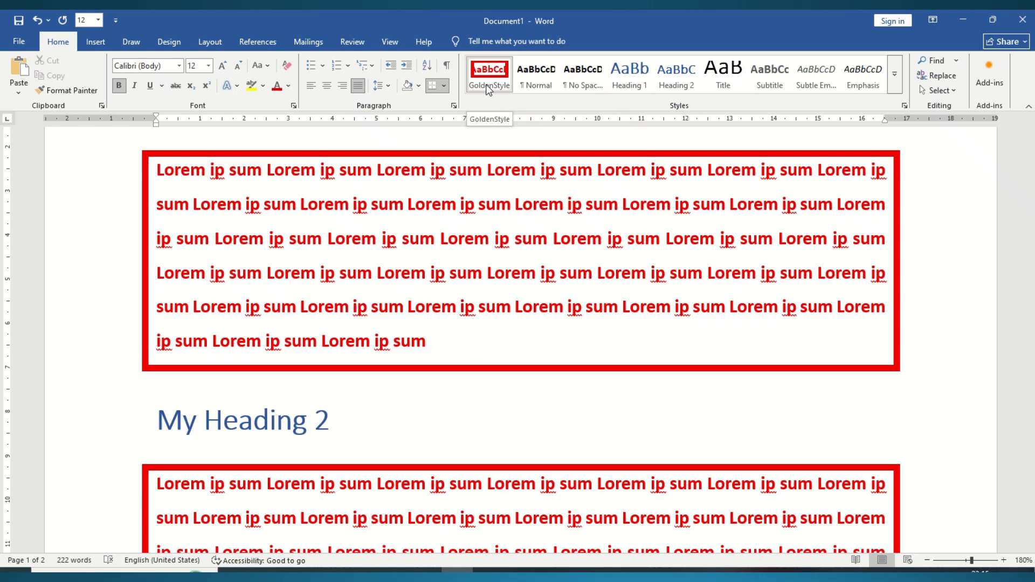